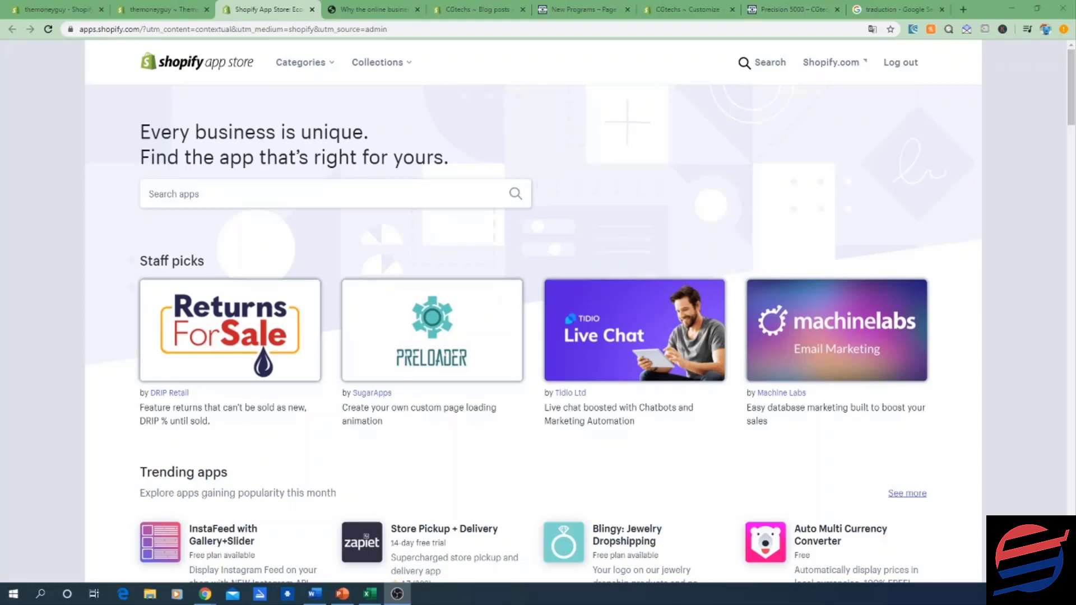
Search the app store for "product reviews" and open the listing of the free Product Reviews app
{"action": "left_click", "coordinate": [221, 195]}
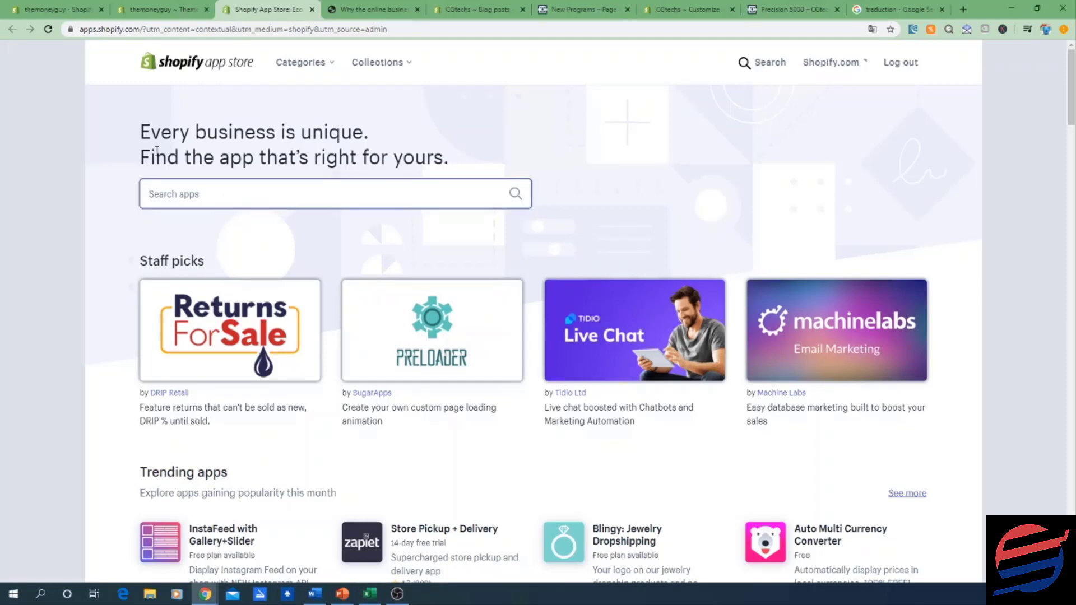
{"action": "type", "text": "product revie"}
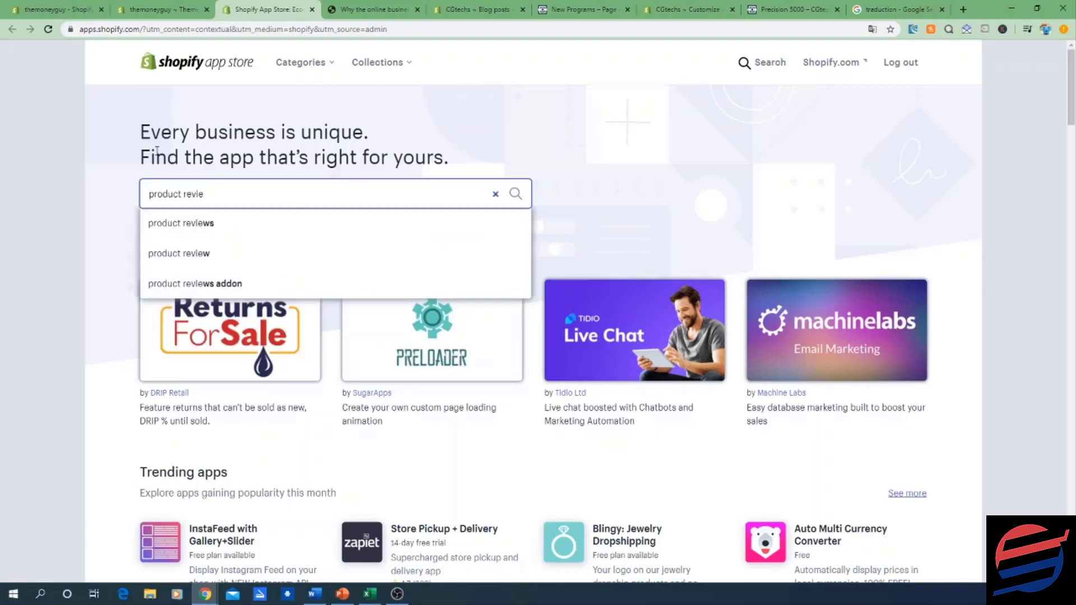
{"action": "key", "text": "Down"}
{"action": "key", "text": "Return"}
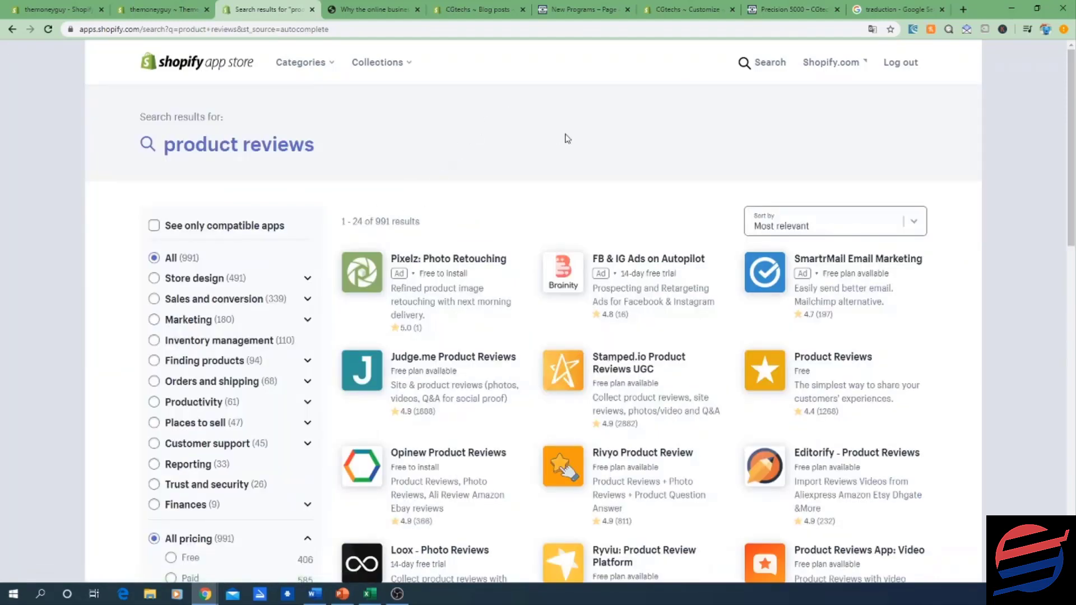
{"action": "scroll", "coordinate": [561, 128], "scroll_direction": "down", "scroll_amount": 1}
{"action": "scroll", "coordinate": [563, 129], "scroll_direction": "down", "scroll_amount": 1}
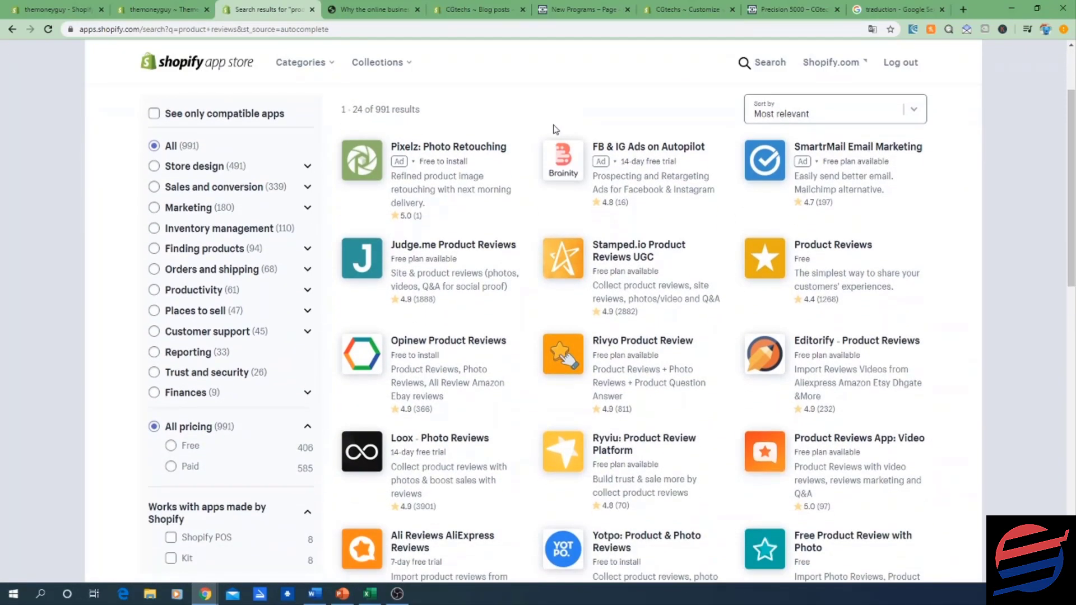
{"action": "left_click", "coordinate": [757, 264]}
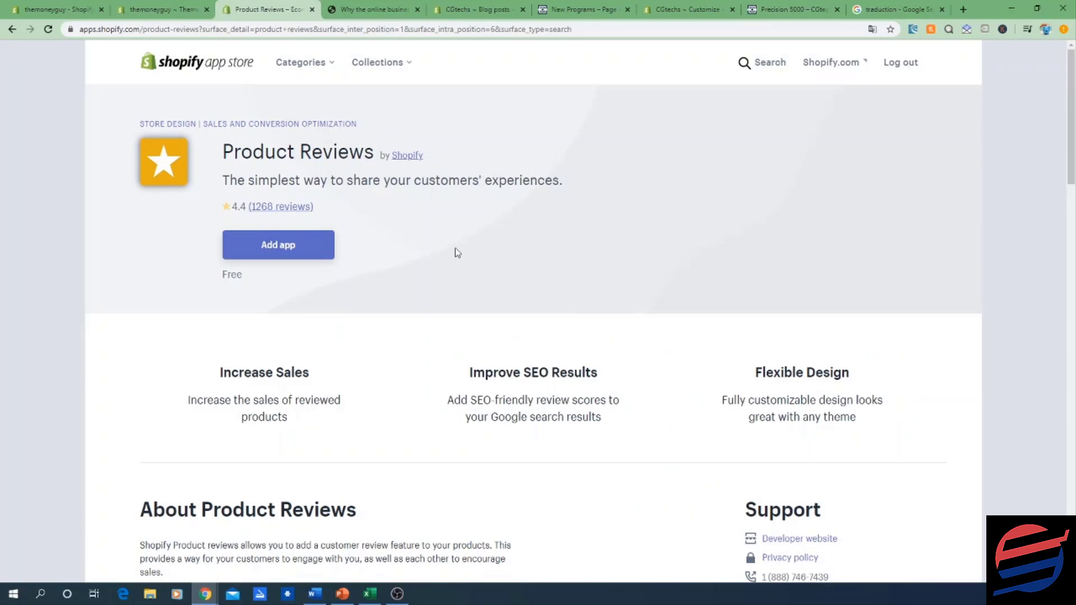
Look through the Product Reviews listing, add the app to the store and approve its installation
{"action": "scroll", "coordinate": [423, 310], "scroll_direction": "down", "scroll_amount": 6}
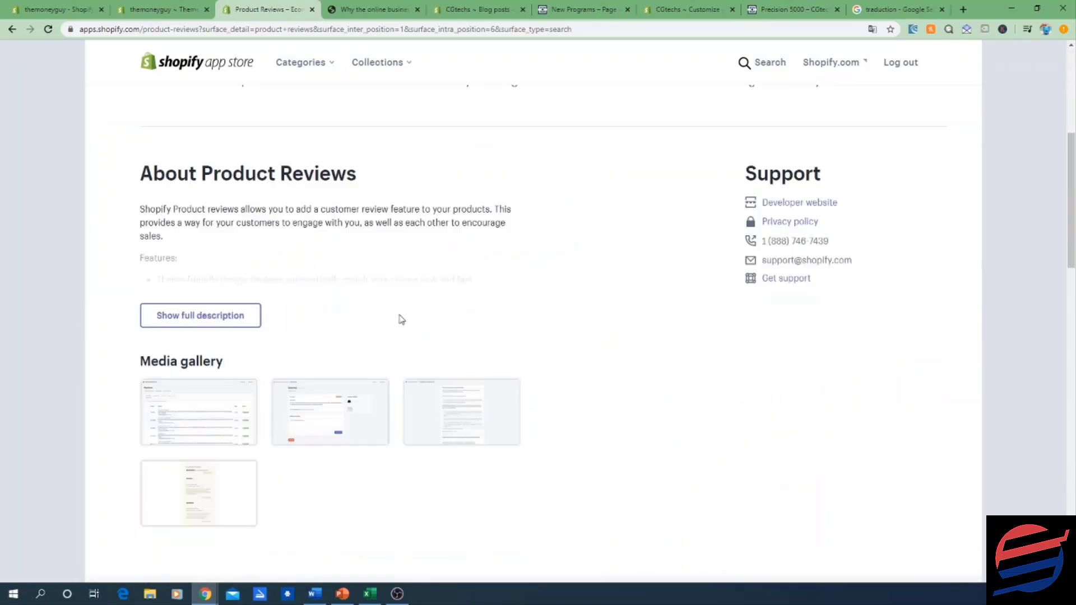
{"action": "scroll", "coordinate": [404, 317], "scroll_direction": "up", "scroll_amount": 6}
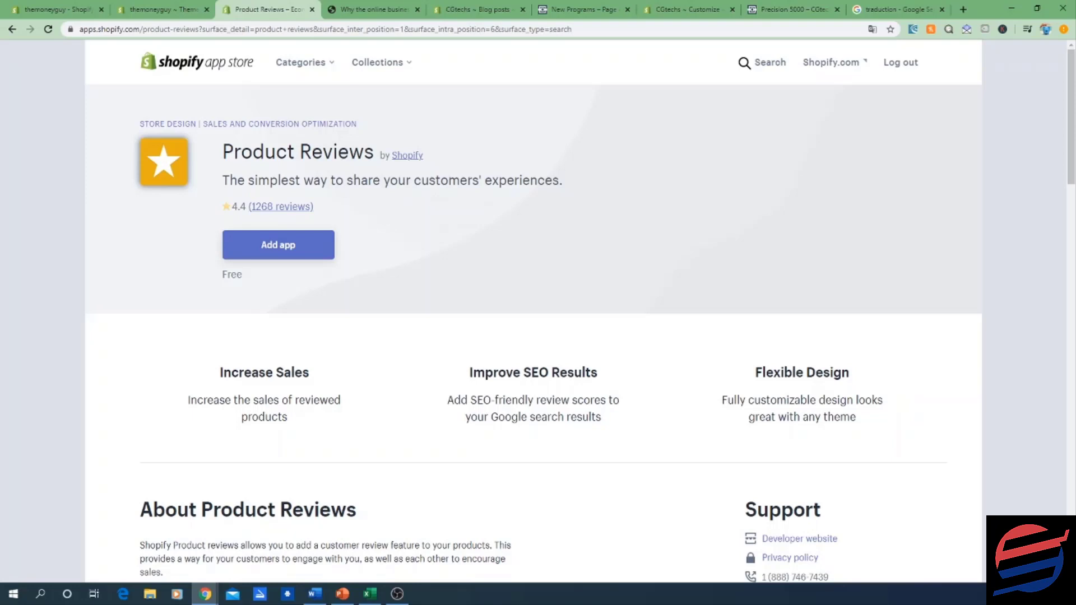
{"action": "left_click", "coordinate": [289, 246]}
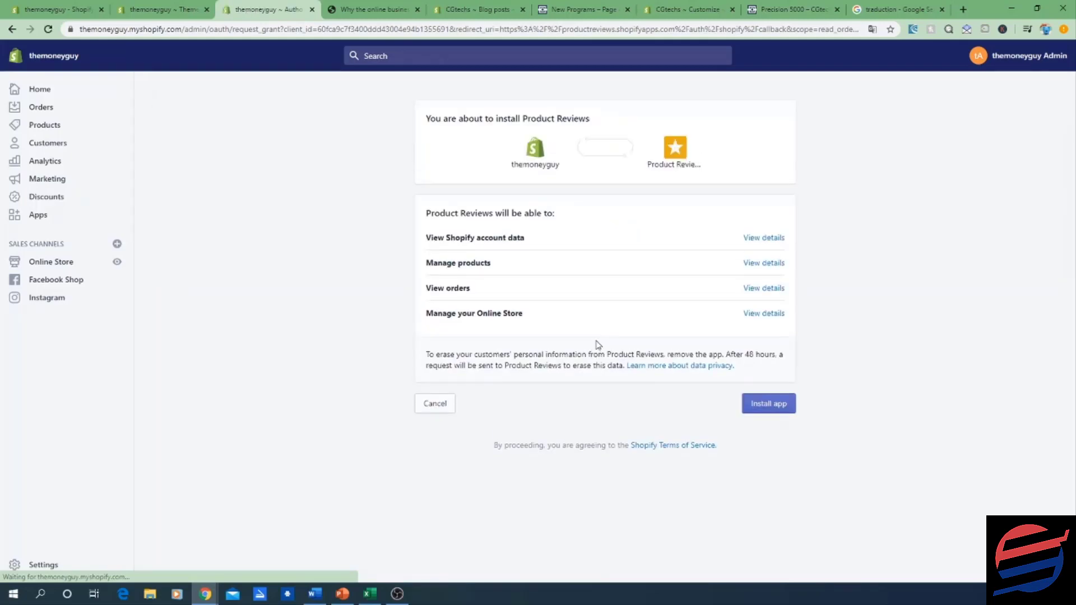
{"action": "left_click", "coordinate": [766, 408]}
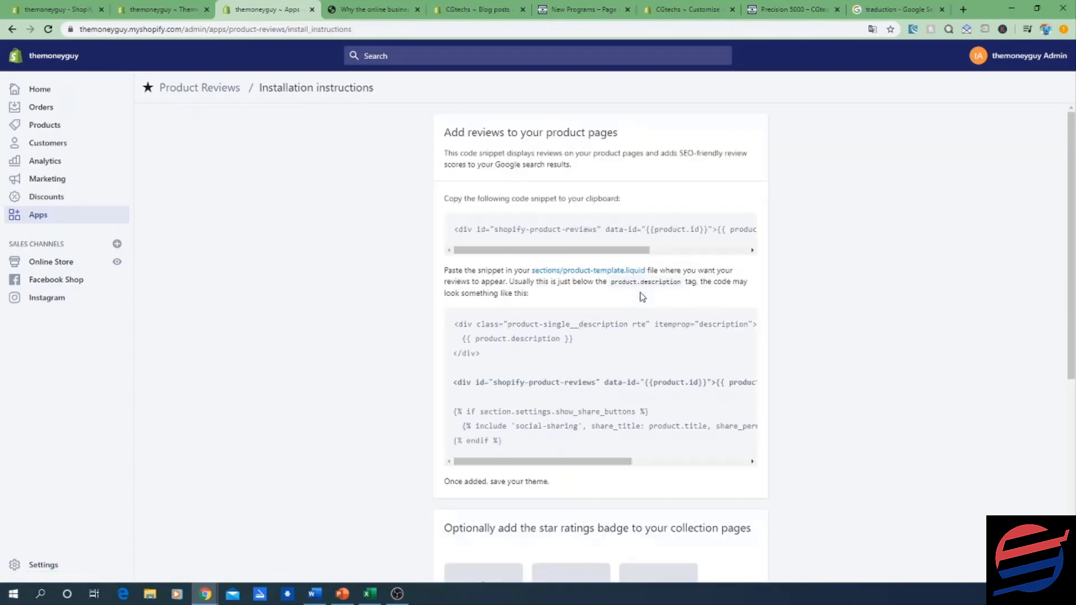
Read through the installation instructions for Product Reviews, and go to the app's main reviews page
{"action": "scroll", "coordinate": [253, 312], "scroll_direction": "down", "scroll_amount": 6}
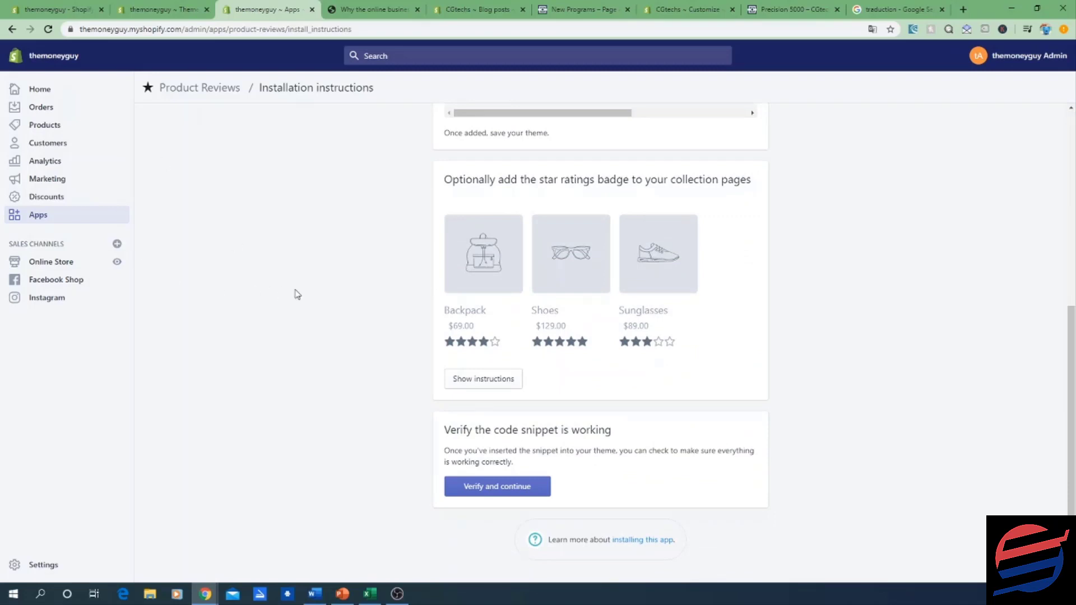
{"action": "scroll", "coordinate": [233, 228], "scroll_direction": "up", "scroll_amount": 6}
{"action": "scroll", "coordinate": [128, 193], "scroll_direction": "down", "scroll_amount": 1}
{"action": "scroll", "coordinate": [204, 308], "scroll_direction": "down", "scroll_amount": 2}
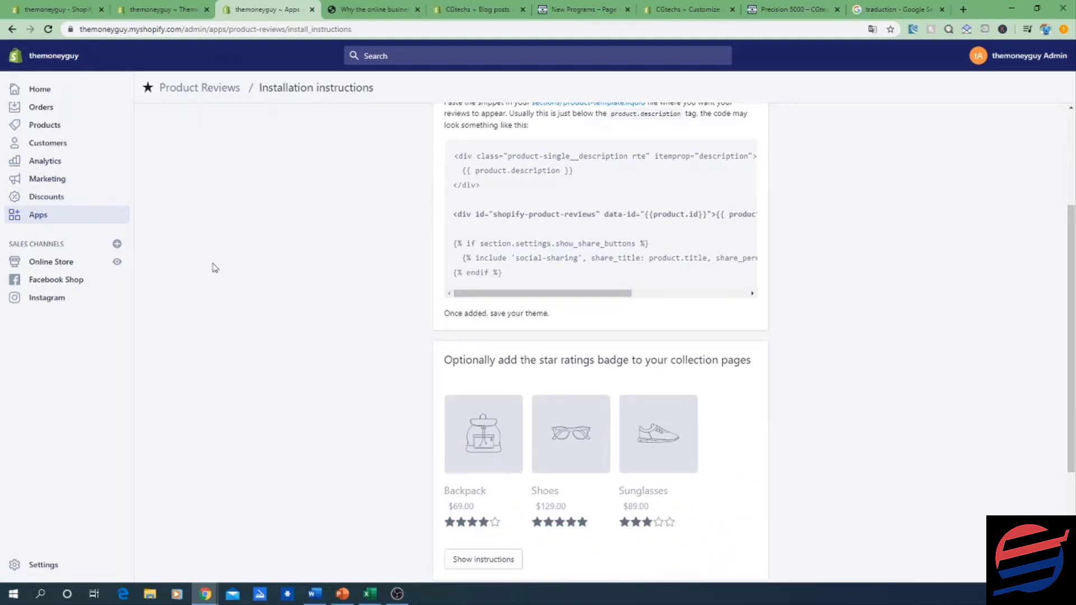
{"action": "scroll", "coordinate": [228, 158], "scroll_direction": "up", "scroll_amount": 4}
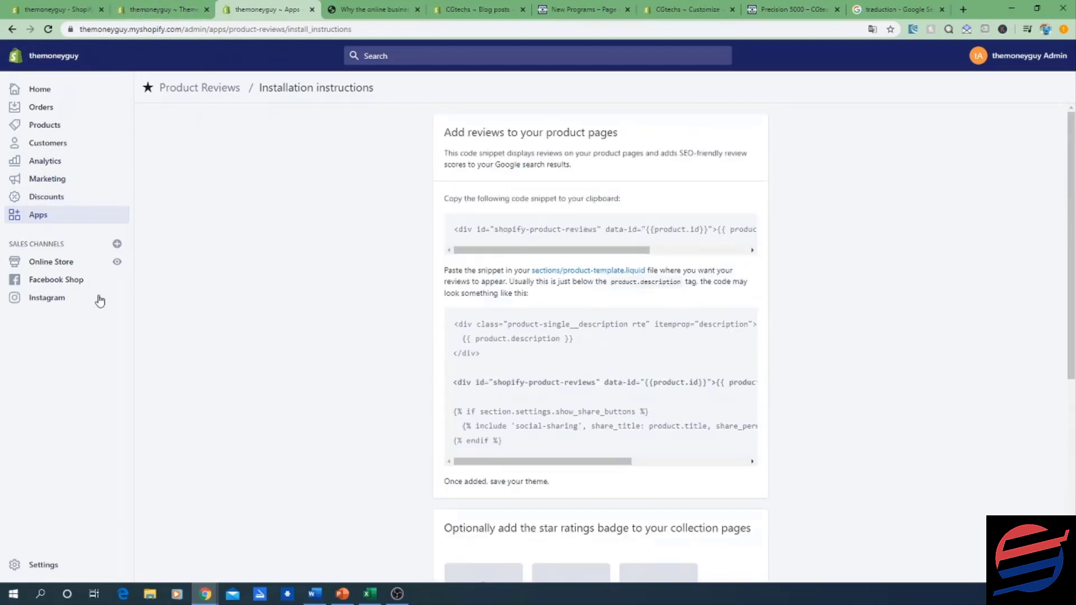
{"action": "left_click", "coordinate": [197, 90]}
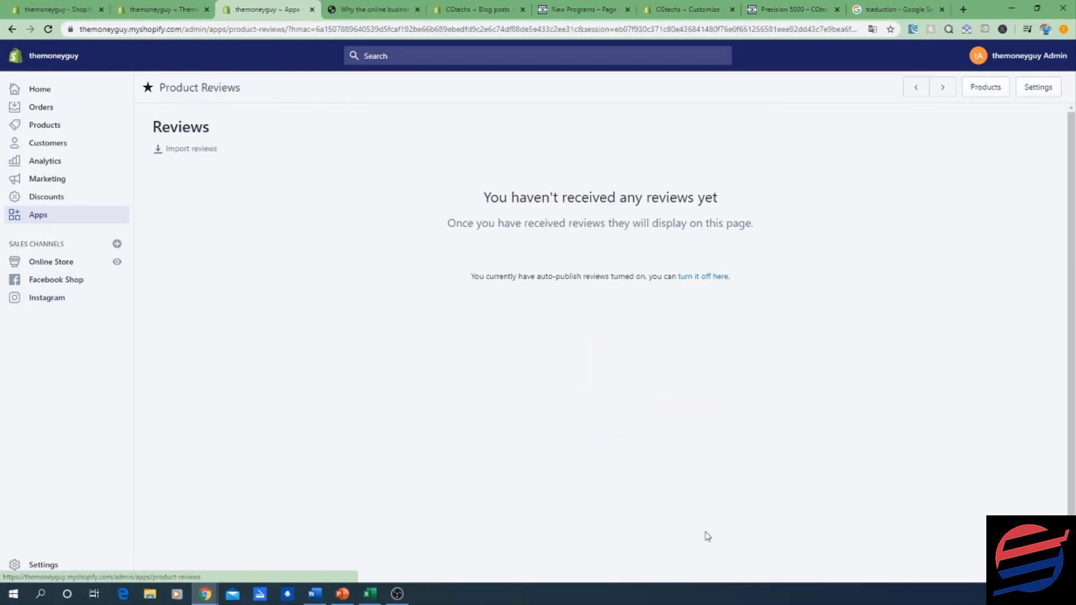
Open the details of Product Reviews from the installed apps list and view its app store listing
{"action": "left_click", "coordinate": [35, 217]}
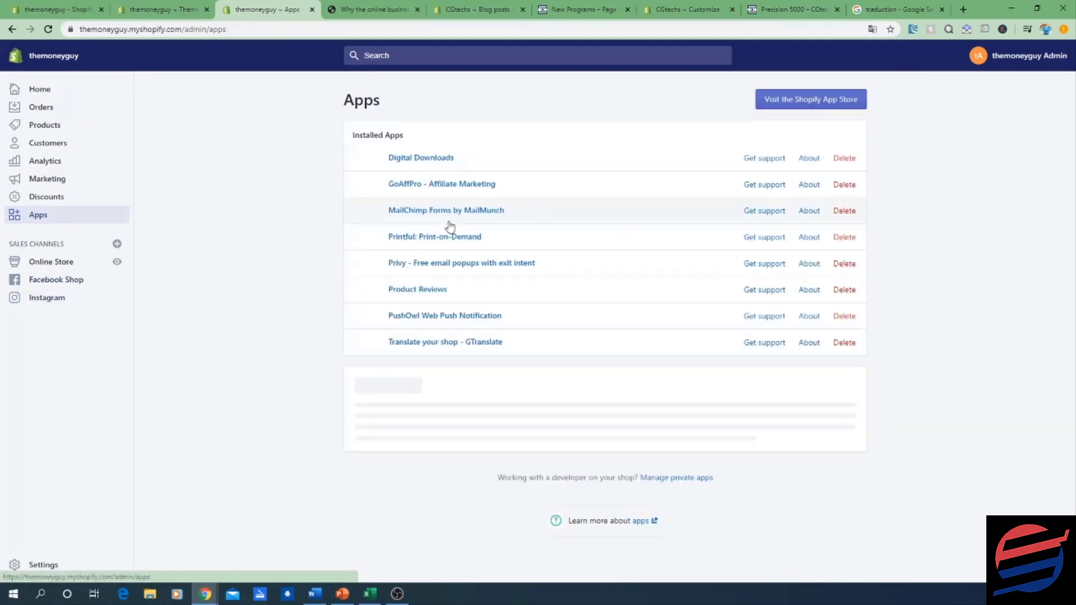
{"action": "left_click", "coordinate": [801, 343]}
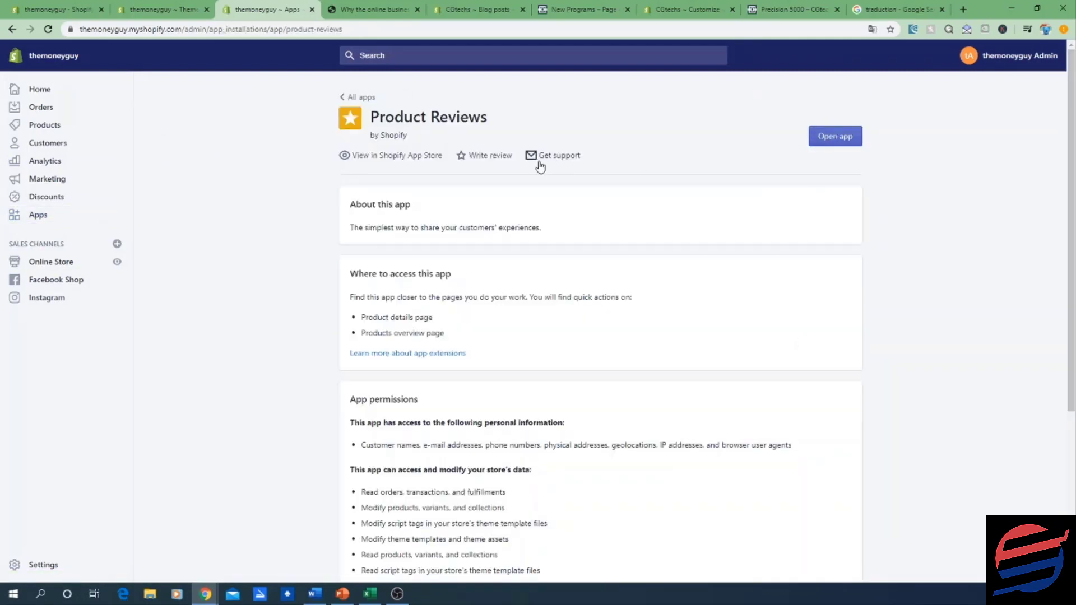
{"action": "left_click", "coordinate": [397, 158]}
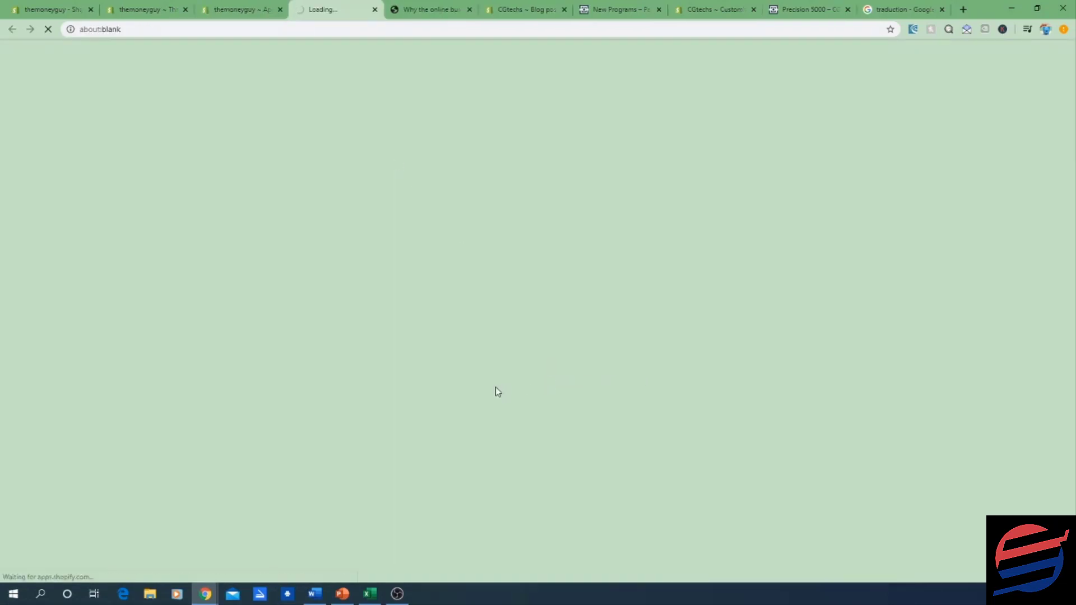
Enlarge the last media gallery image to examine the sample customer reviews, close it and return to the listing's start
{"action": "scroll", "coordinate": [437, 389], "scroll_direction": "down", "scroll_amount": 10}
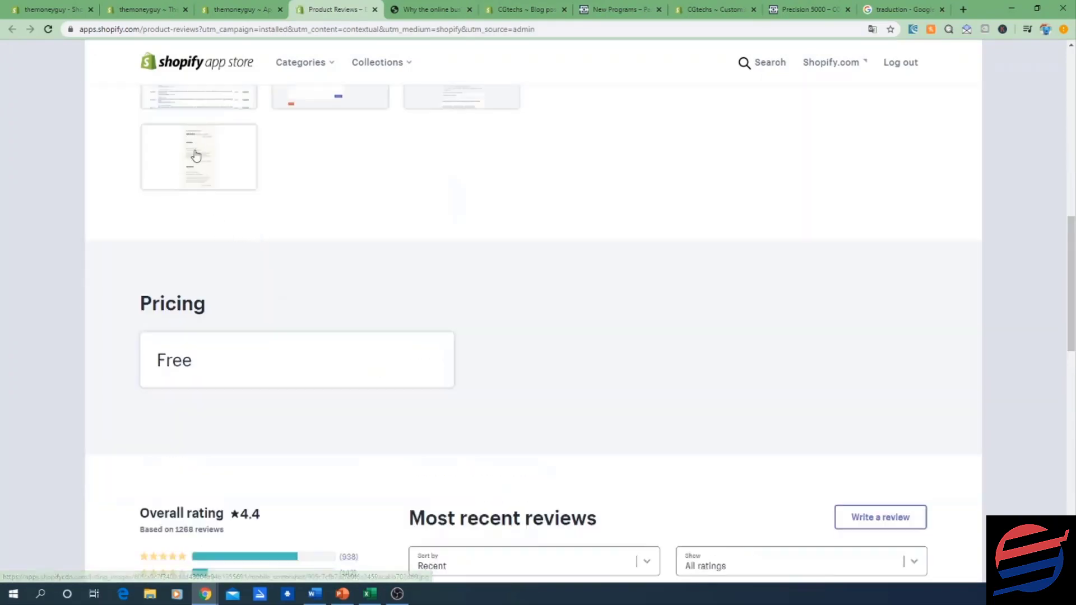
{"action": "left_click", "coordinate": [195, 154]}
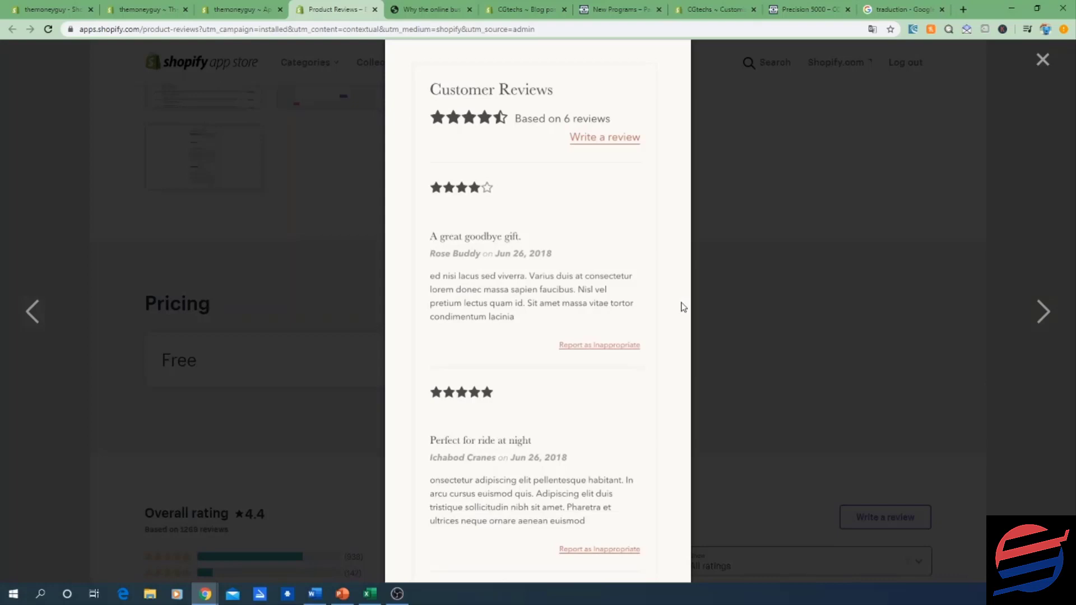
{"action": "left_click", "coordinate": [311, 281]}
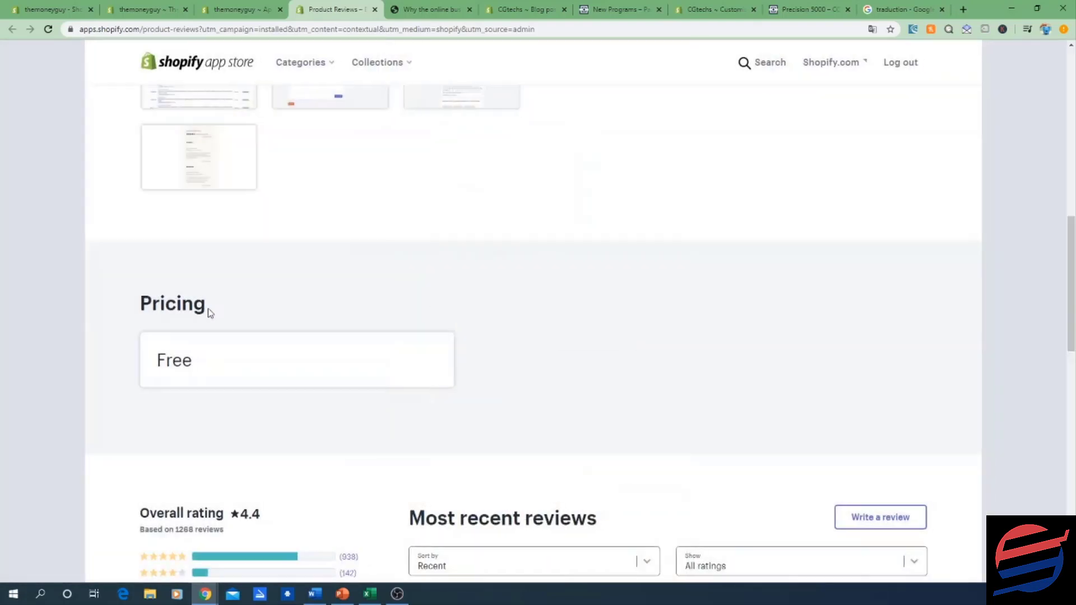
{"action": "scroll", "coordinate": [237, 288], "scroll_direction": "up", "scroll_amount": 3}
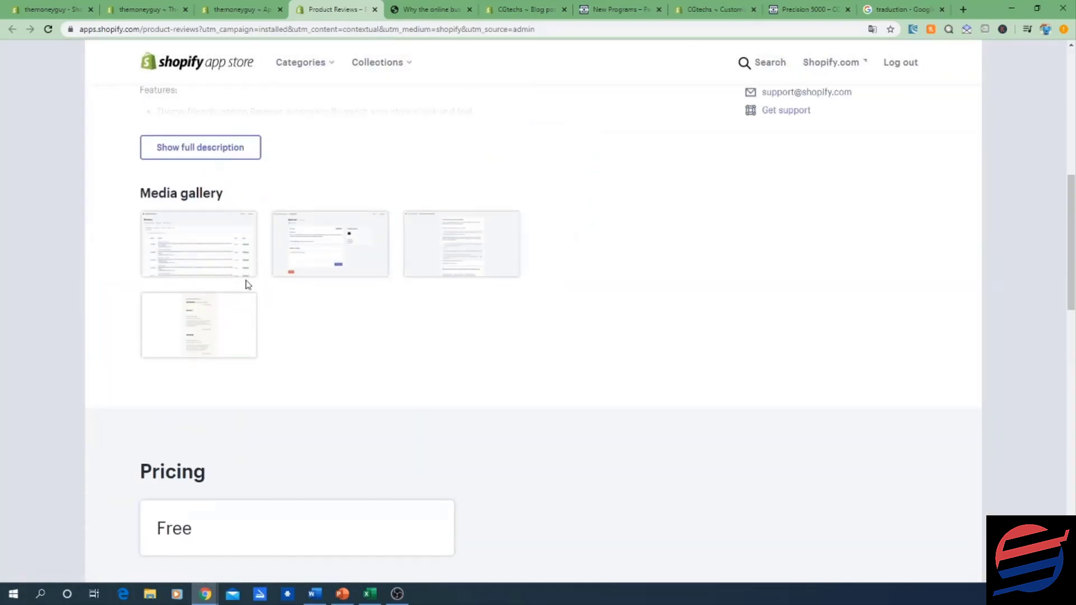
{"action": "scroll", "coordinate": [247, 284], "scroll_direction": "up", "scroll_amount": 9}
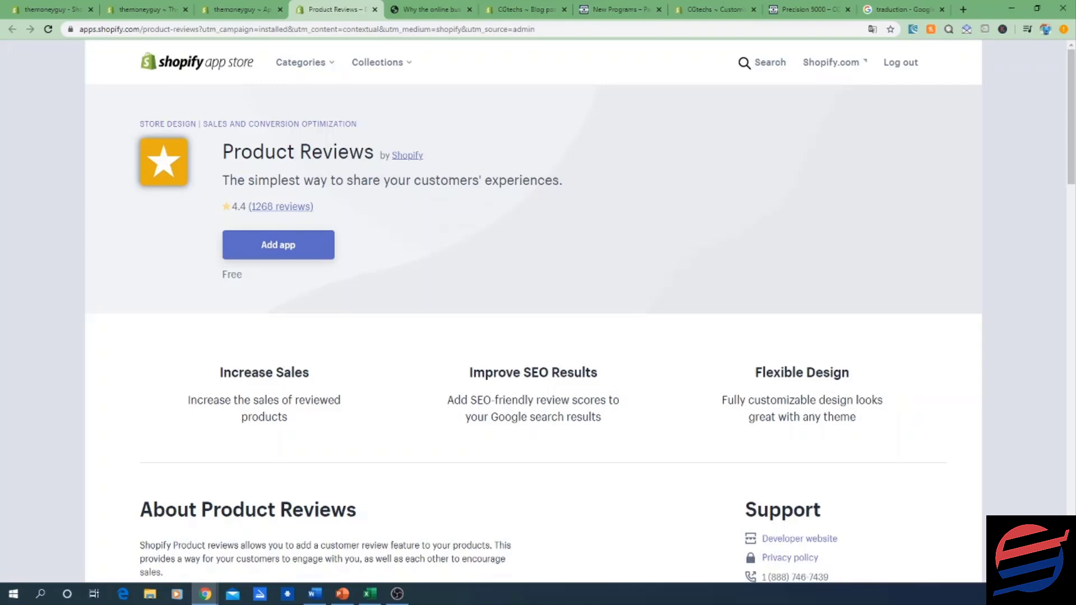
Open the Shopify App Store in a new browser tab from the store's installed apps page
{"action": "key", "text": "alt+Tab"}
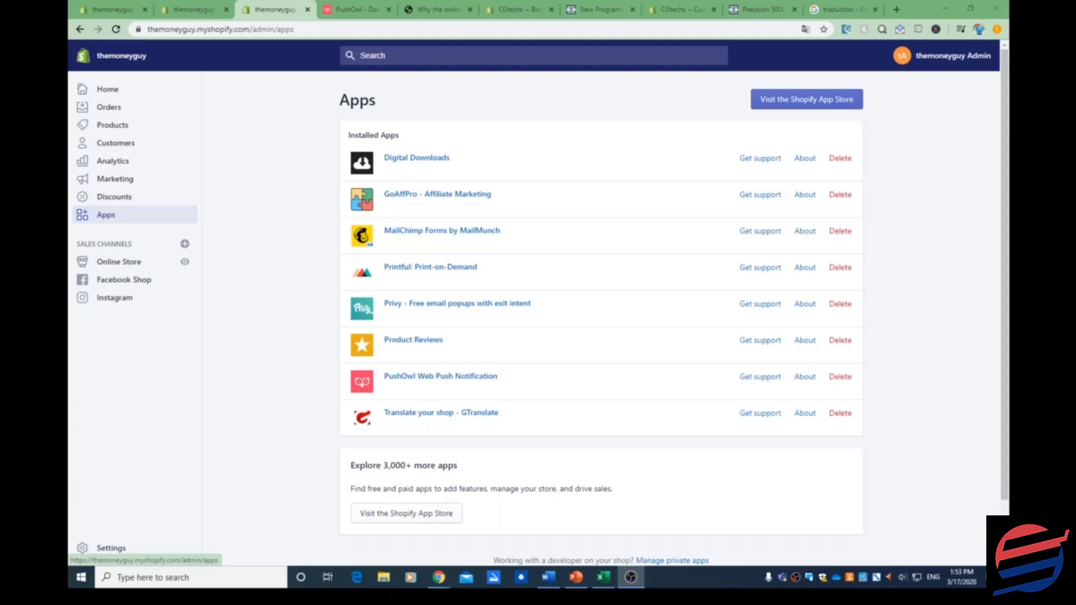
{"action": "key", "text": "alt+Tab"}
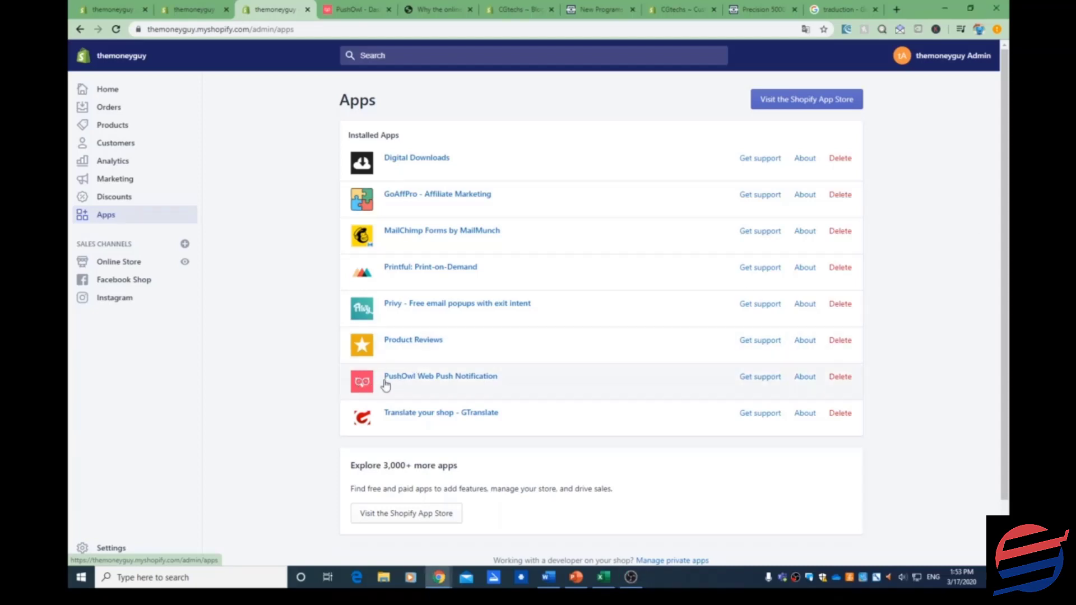
{"action": "right_click", "coordinate": [796, 103]}
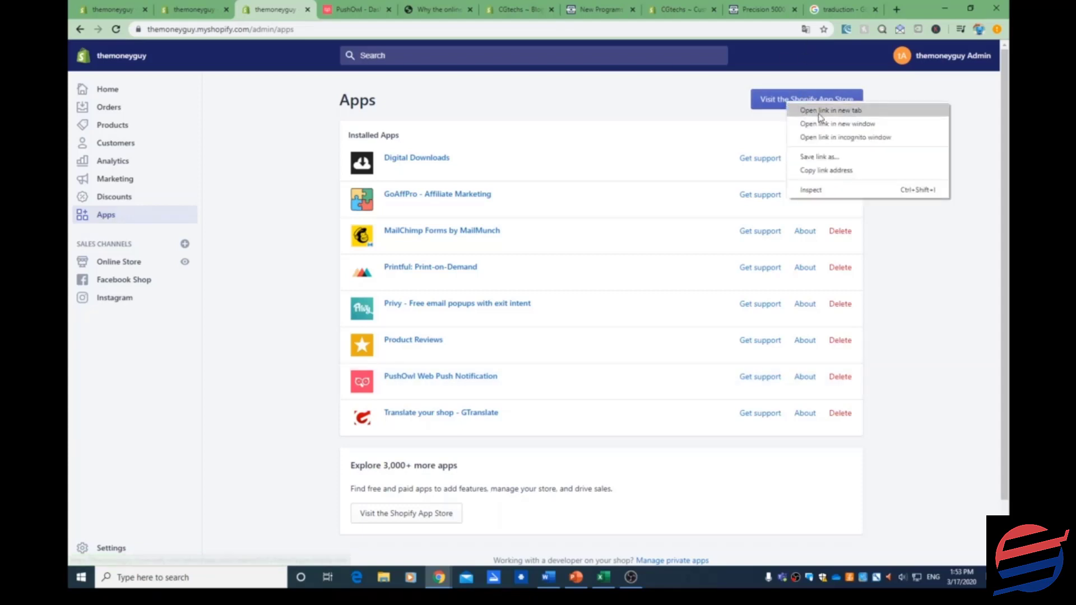
{"action": "left_click", "coordinate": [809, 109]}
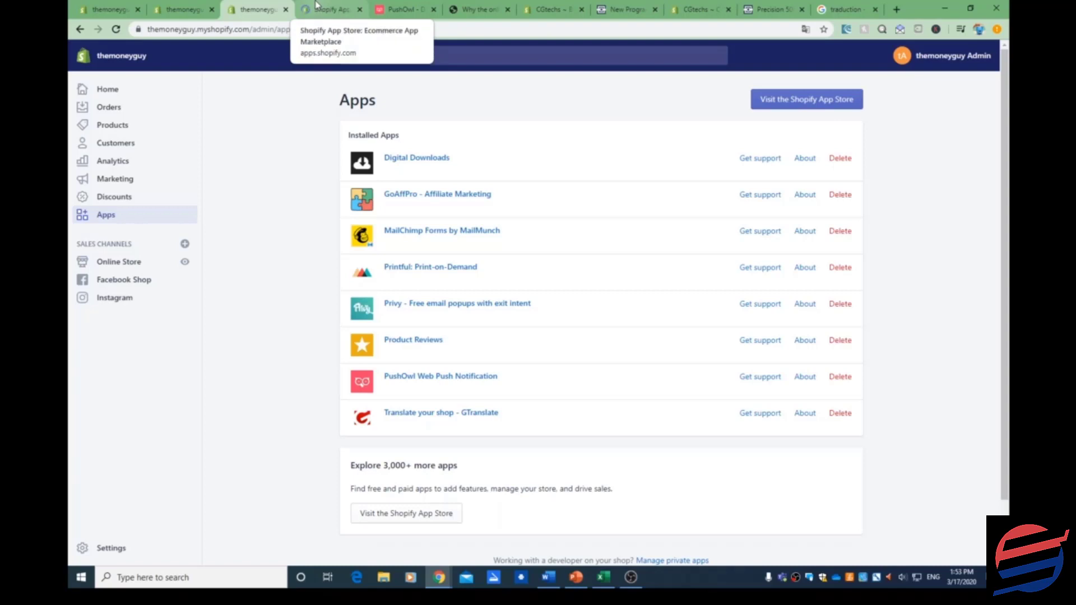
{"action": "left_click", "coordinate": [322, 9]}
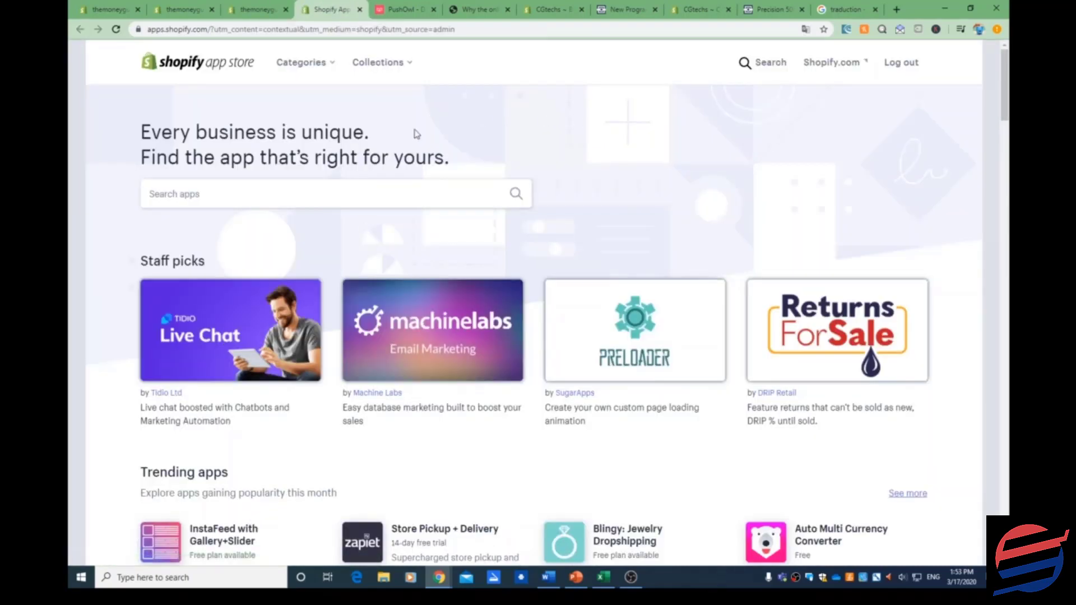
Search the app store for "push owl" and open the PushOwl Web Push Notifications listing
{"action": "left_click", "coordinate": [354, 186]}
{"action": "type", "text": "push owl"}
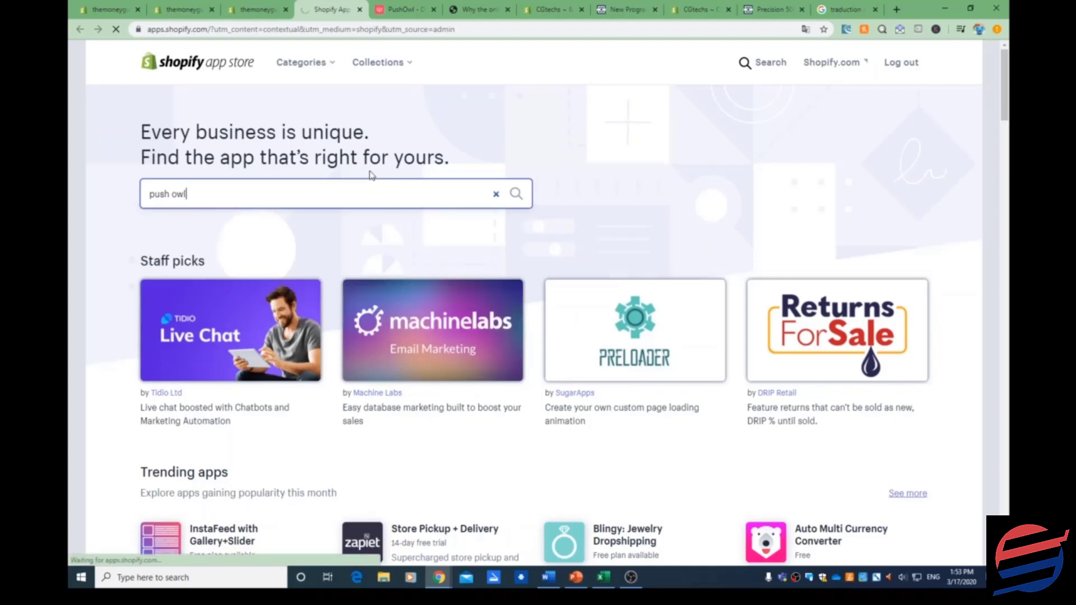
{"action": "key", "text": "Return"}
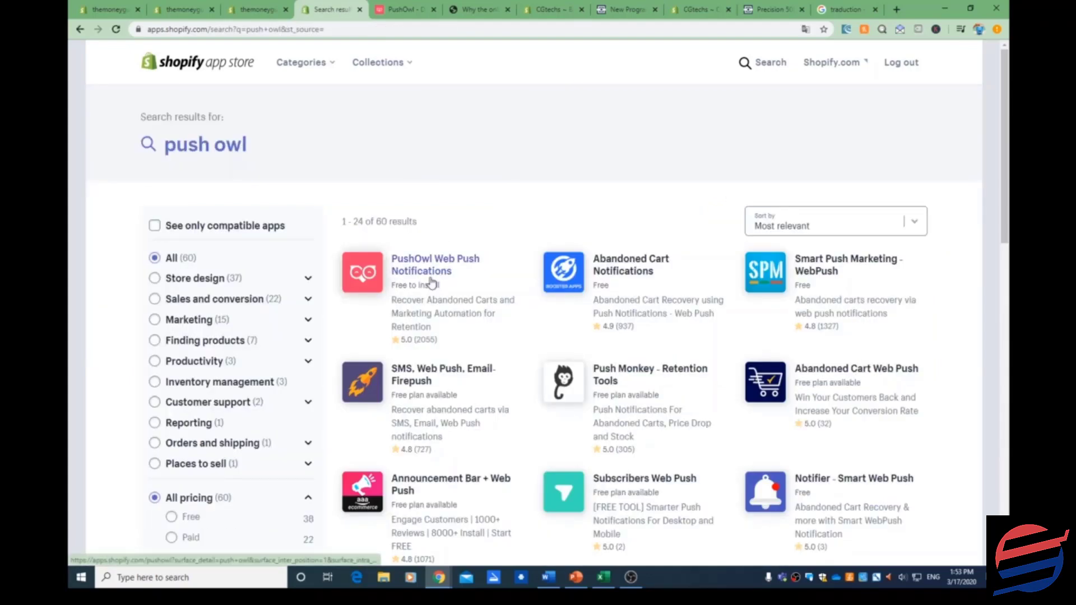
{"action": "left_click", "coordinate": [399, 303]}
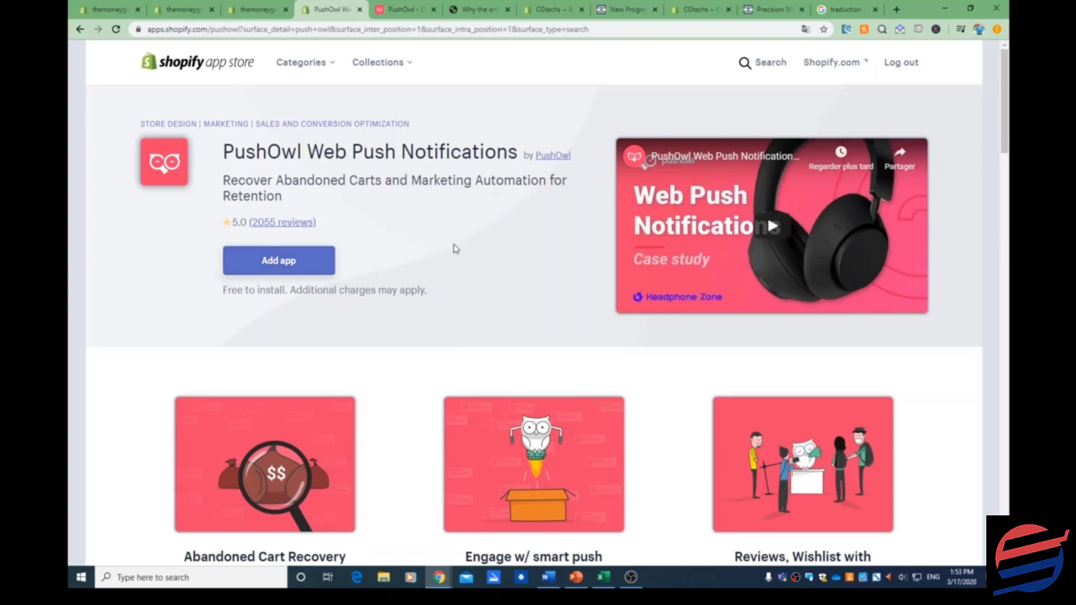
Switch to the PushOwl dashboard's campaign form and replace the notification title with "example"
{"action": "left_click", "coordinate": [399, 6]}
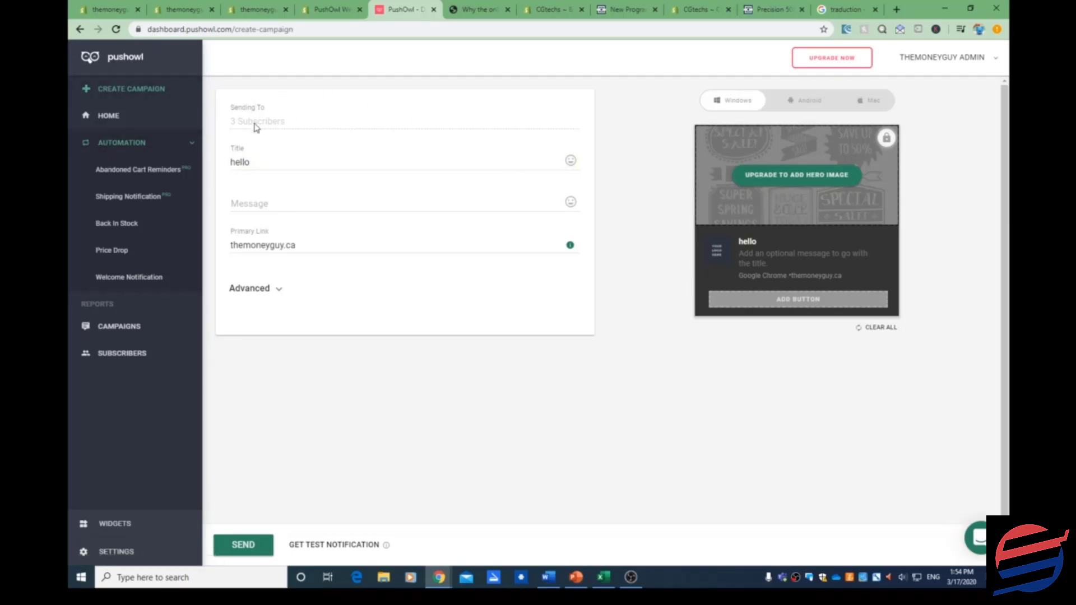
{"action": "double_click", "coordinate": [272, 155]}
{"action": "type", "text": "e"}
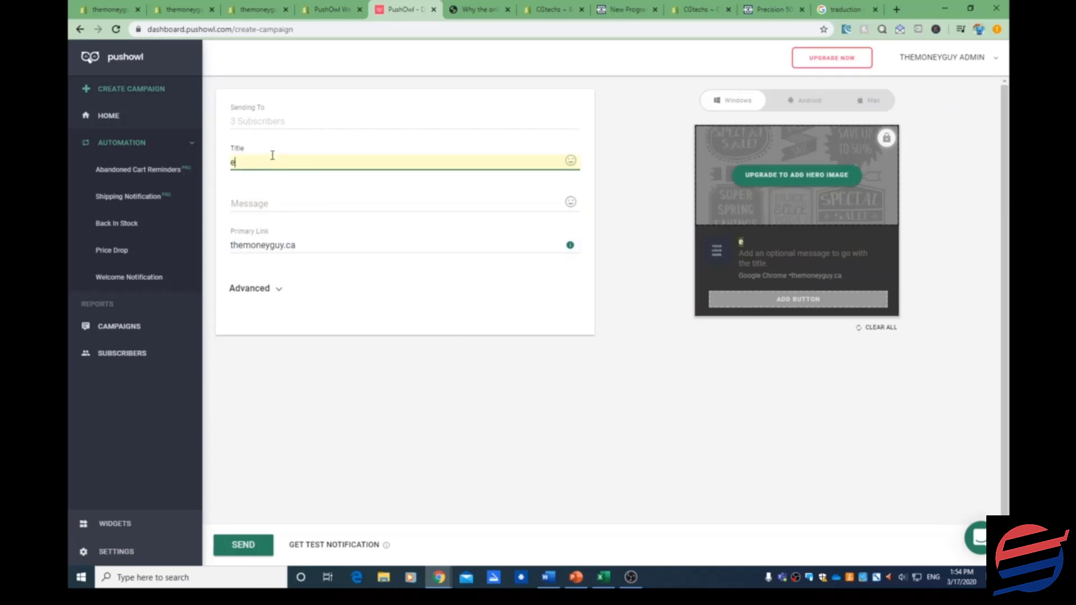
{"action": "type", "text": "xample"}
Enter "product for sell" as the campaign message and expand the advanced options
{"action": "left_click", "coordinate": [278, 205]}
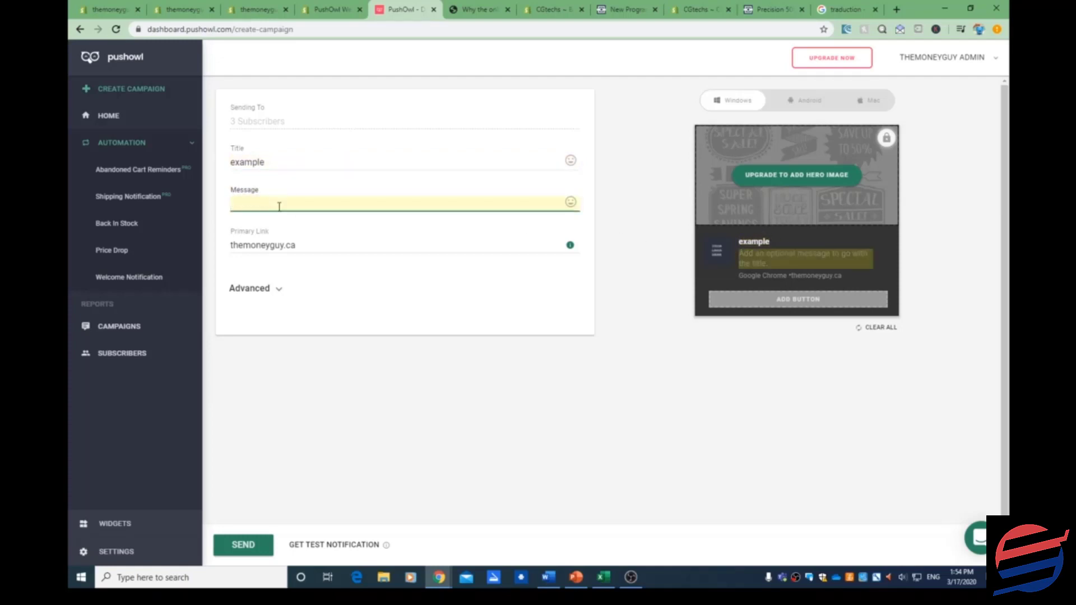
{"action": "type", "text": "product "}
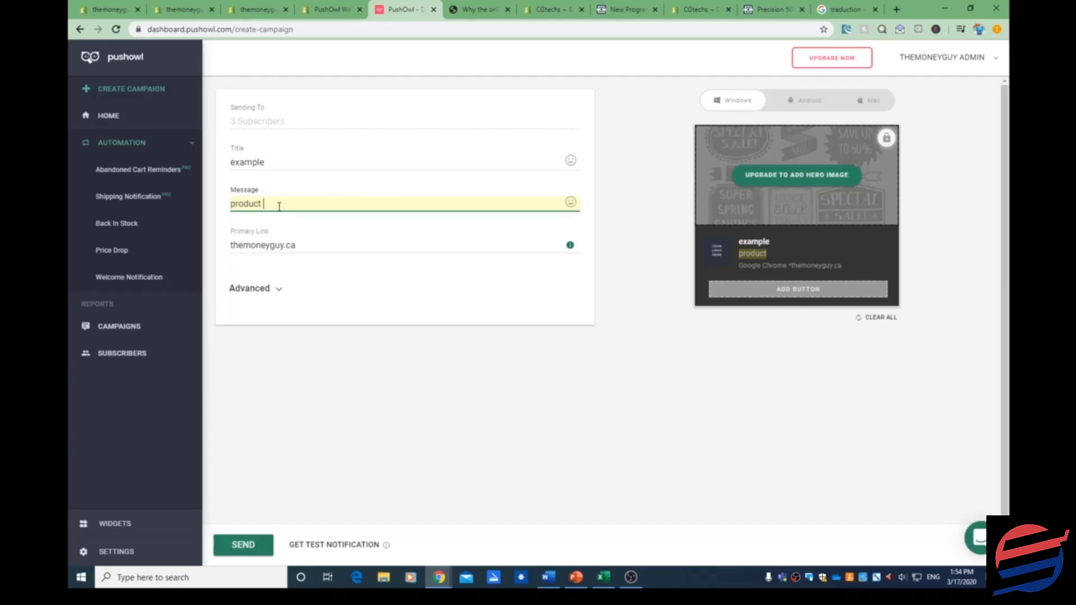
{"action": "type", "text": "for sell"}
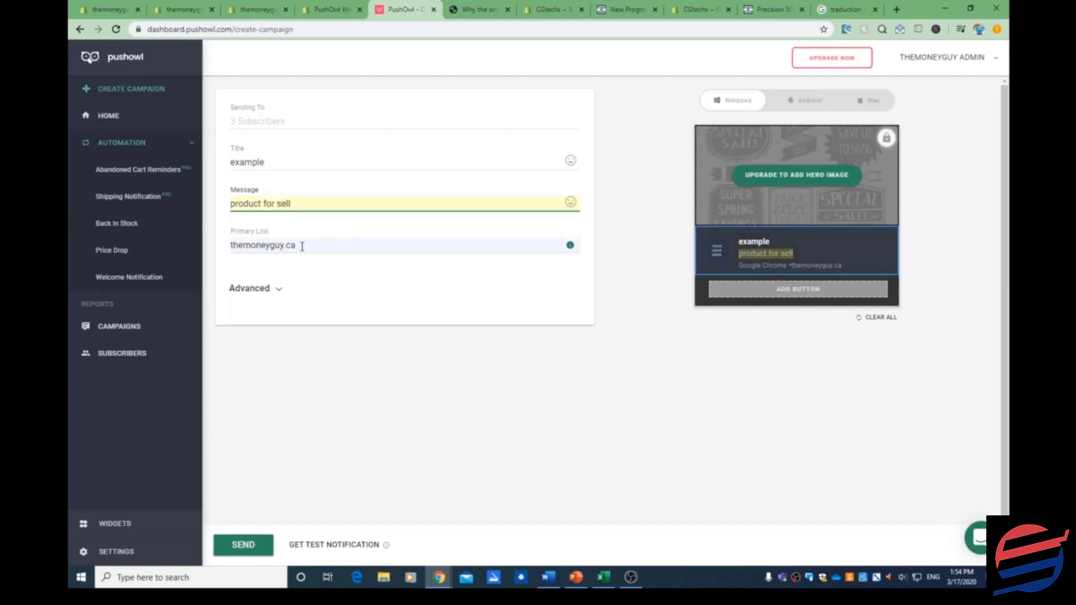
{"action": "left_click", "coordinate": [282, 294]}
{"action": "left_click", "coordinate": [282, 295]}
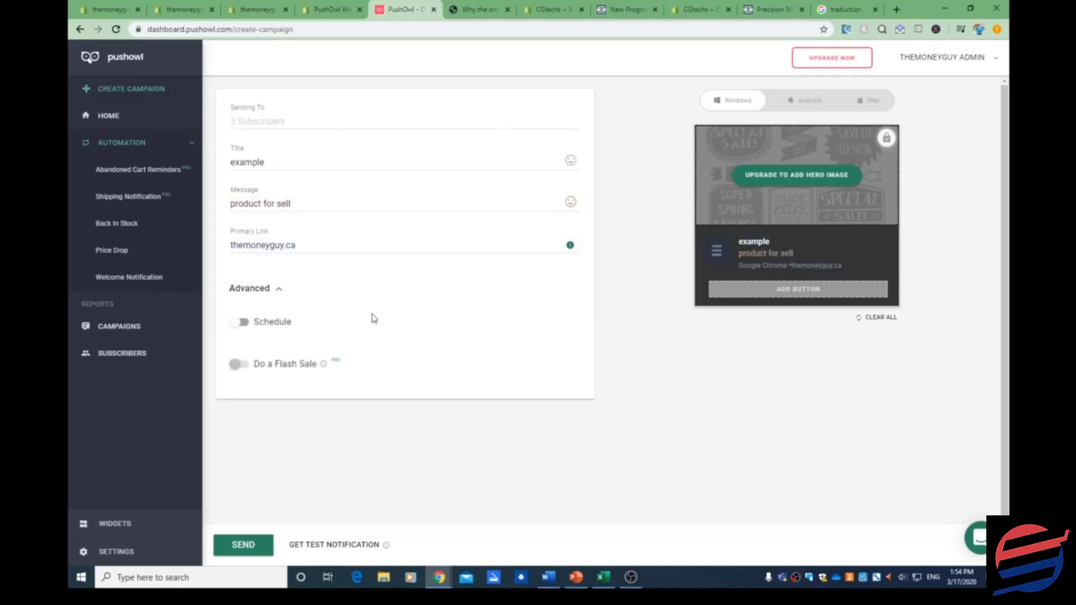
Try the campaign's Schedule option, switch it back off, and collapse the advanced options
{"action": "left_click", "coordinate": [241, 323]}
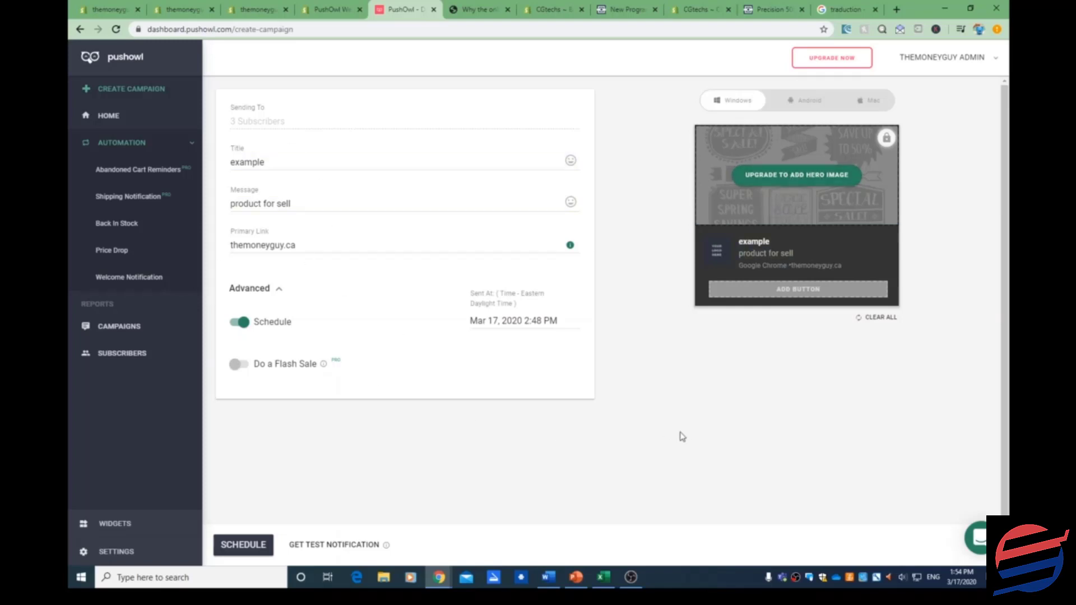
{"action": "left_click", "coordinate": [279, 289]}
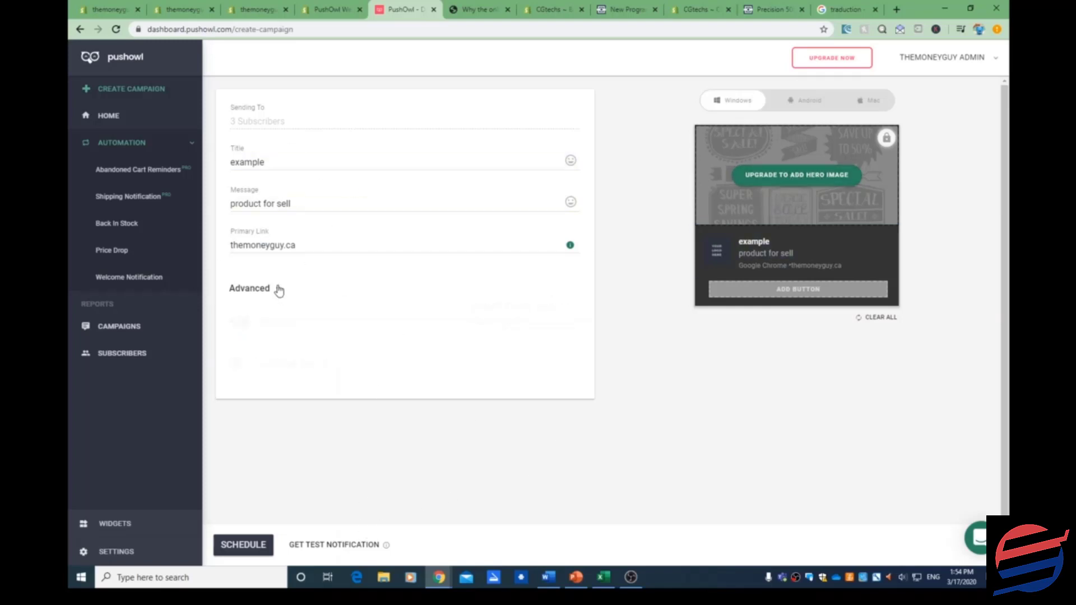
{"action": "left_click", "coordinate": [279, 288]}
{"action": "left_click", "coordinate": [240, 322]}
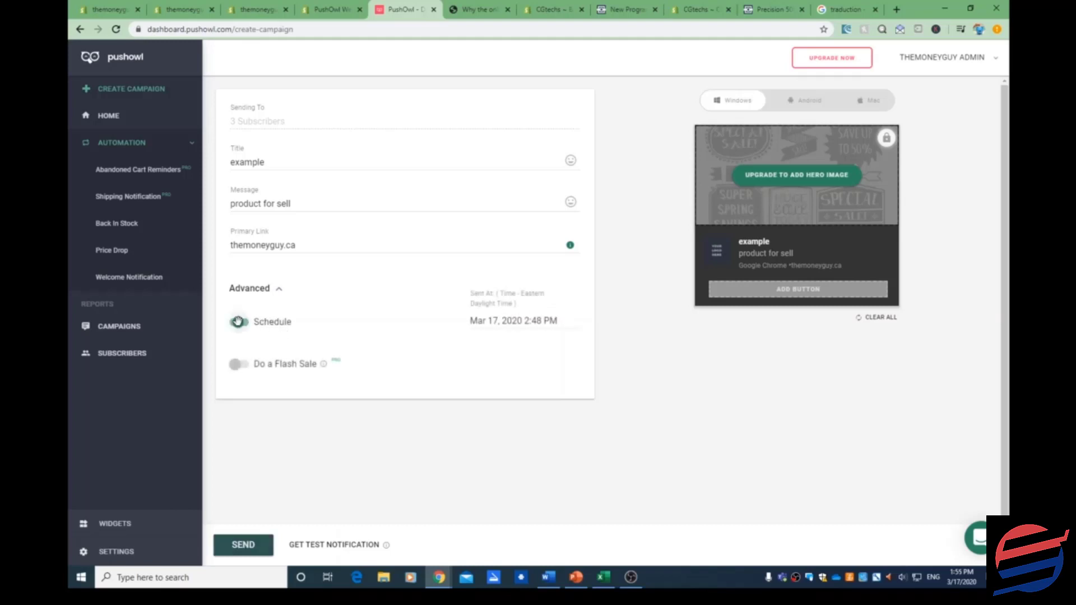
{"action": "left_click", "coordinate": [279, 289]}
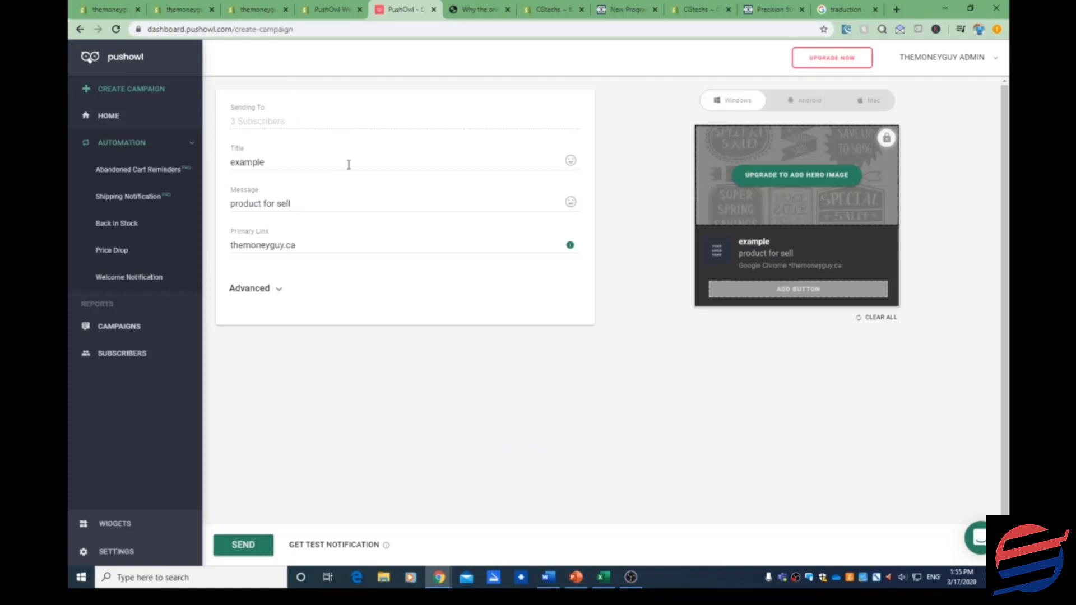
Request a test notification for the "example" campaign
{"action": "left_click", "coordinate": [312, 552]}
{"action": "left_click", "coordinate": [341, 546]}
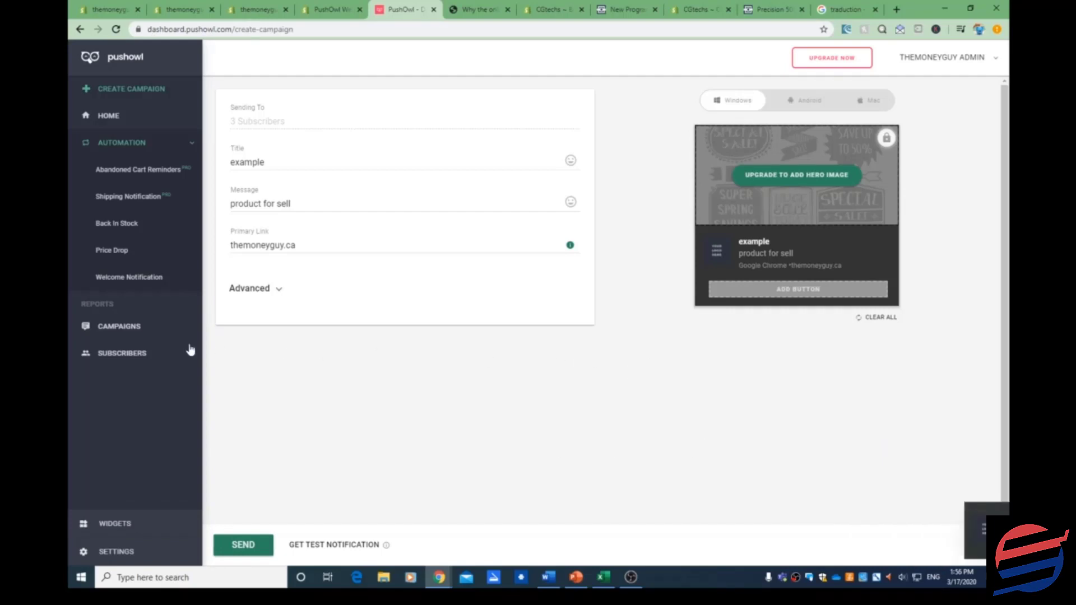
Review PushOwl's Campaigns and Subscribers reports, and check the list of recommended apps in the Excel course plan
{"action": "left_click", "coordinate": [128, 330]}
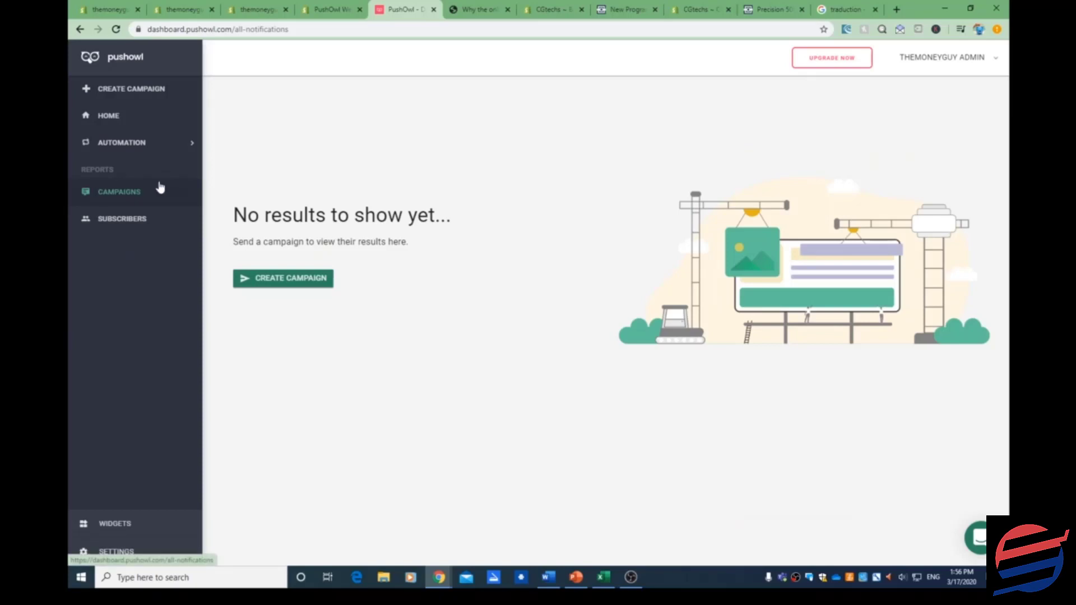
{"action": "left_click", "coordinate": [112, 218]}
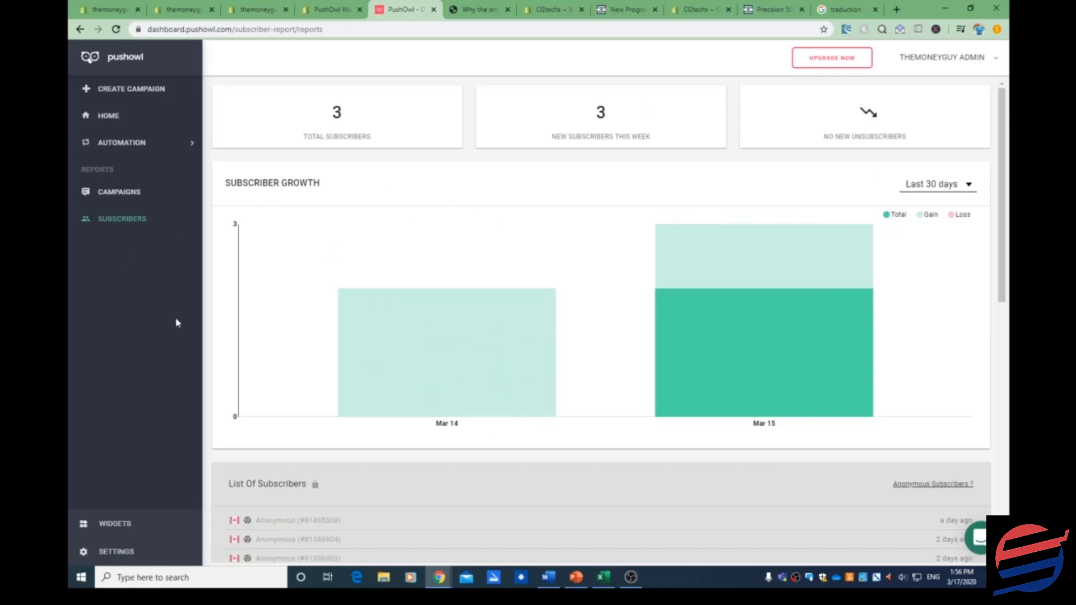
{"action": "left_click", "coordinate": [611, 582]}
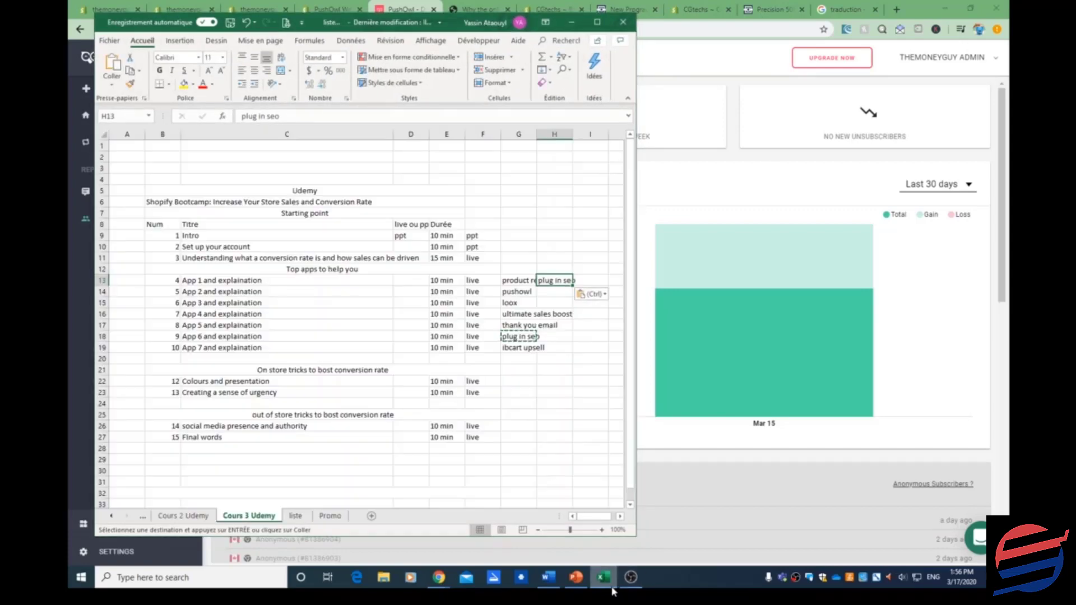
{"action": "left_click", "coordinate": [610, 583]}
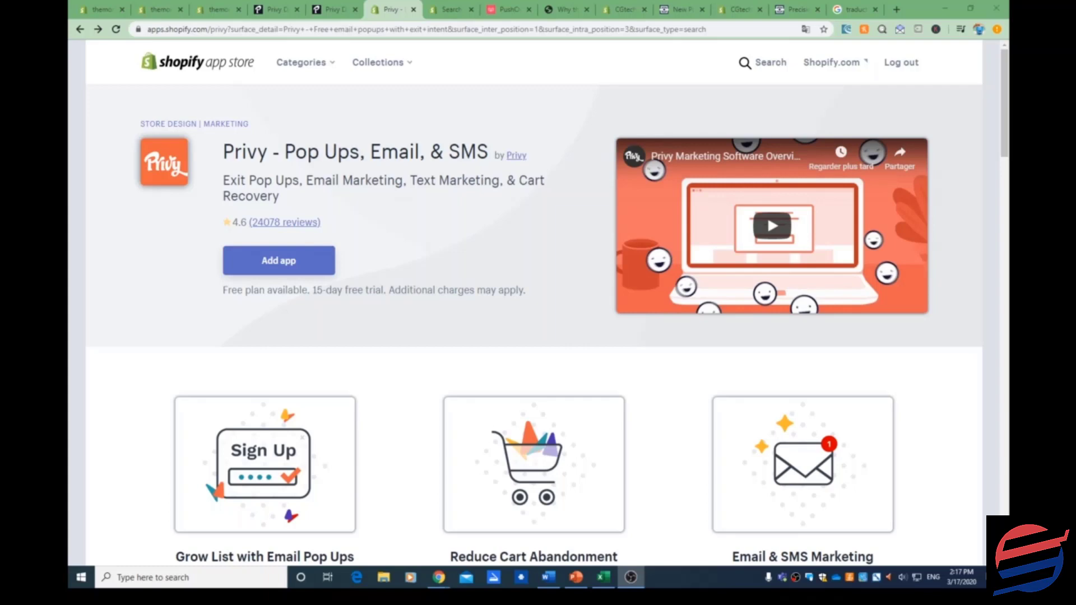
Look over the store's installed apps and switch to the campaigns list in the Privy dashboard
{"action": "key", "text": "alt+Tab"}
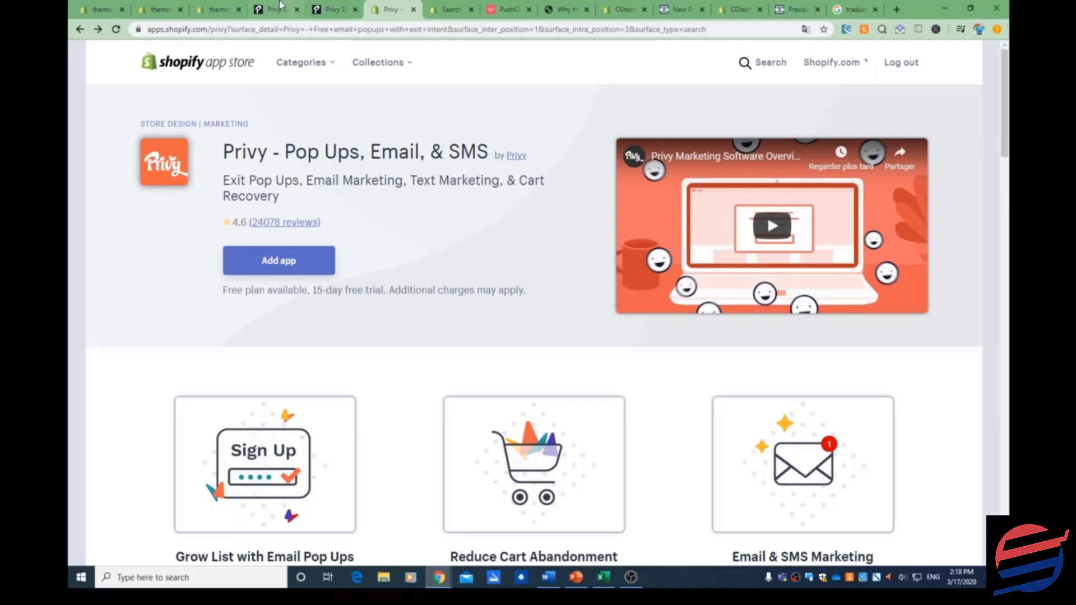
{"action": "left_click", "coordinate": [215, 9]}
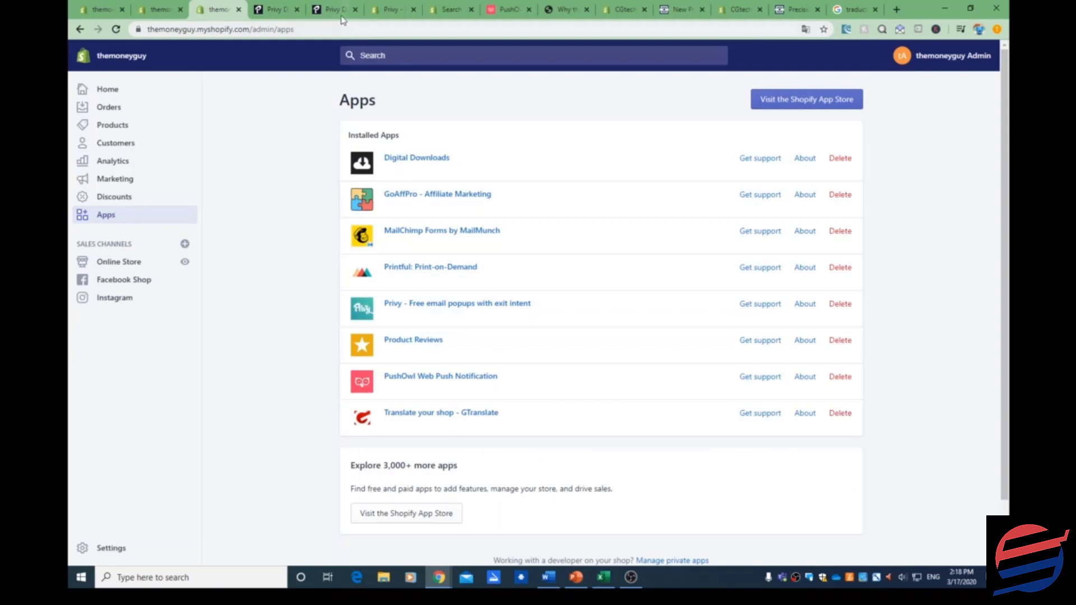
{"action": "left_click", "coordinate": [325, 6]}
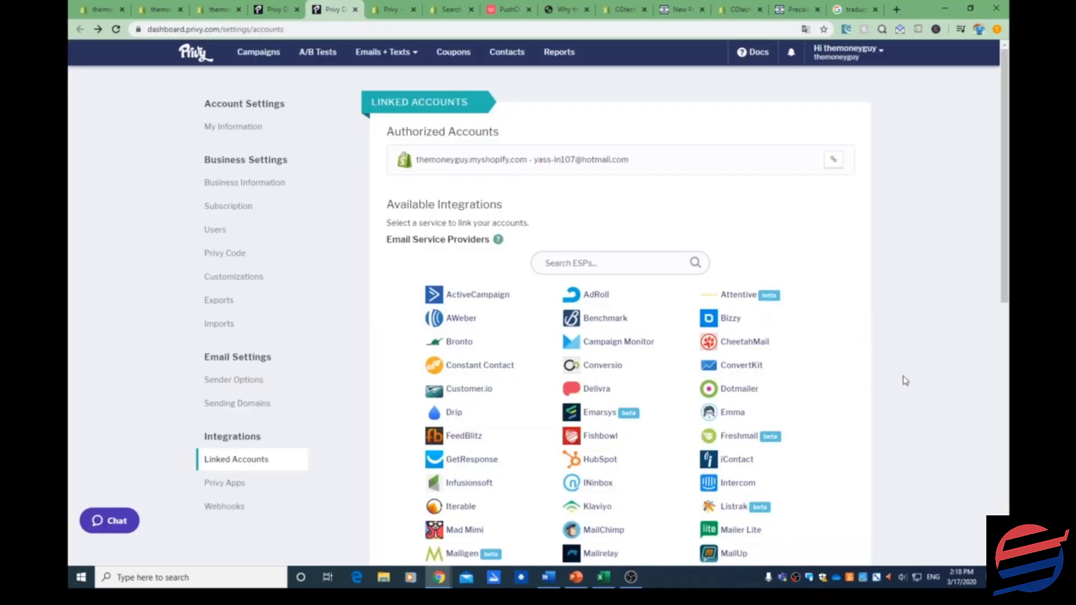
{"action": "left_click", "coordinate": [258, 55]}
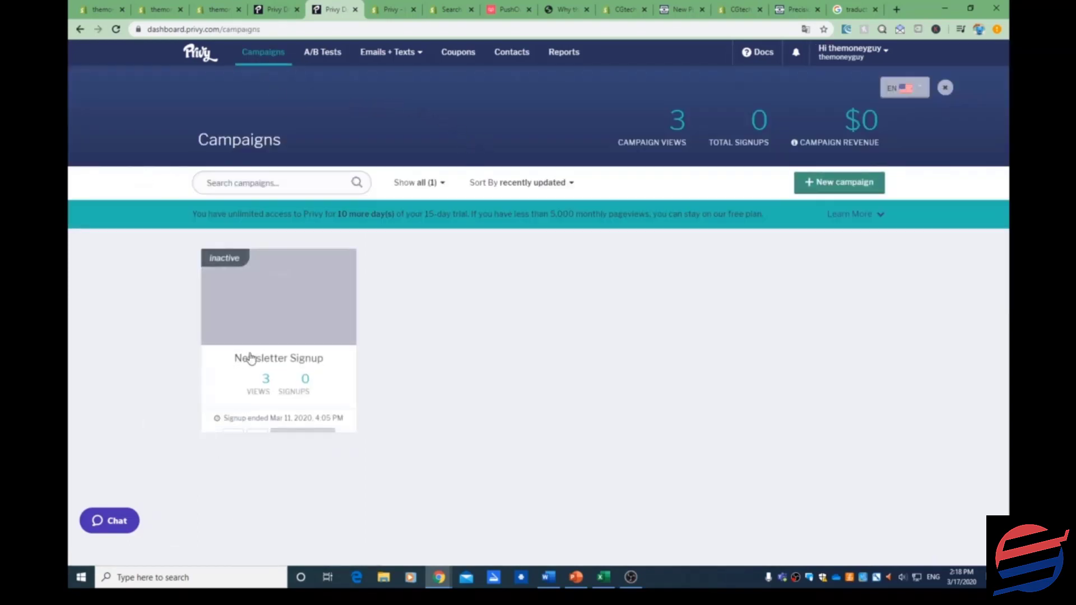
Examine the campaign types offered for a new Privy campaign without creating one
{"action": "mouse_move", "coordinate": [347, 365]}
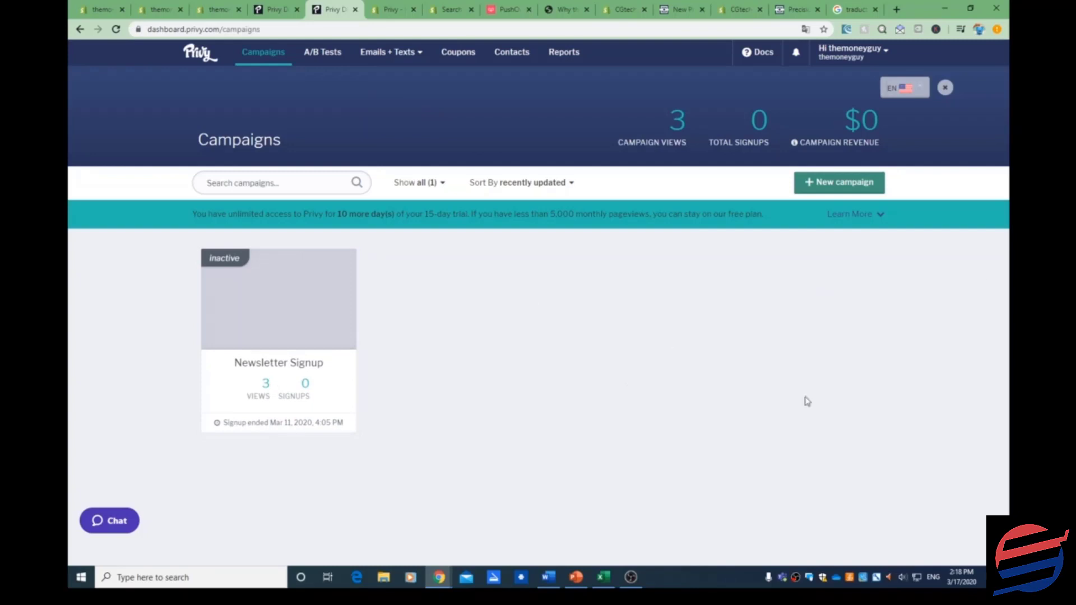
{"action": "left_click", "coordinate": [818, 186]}
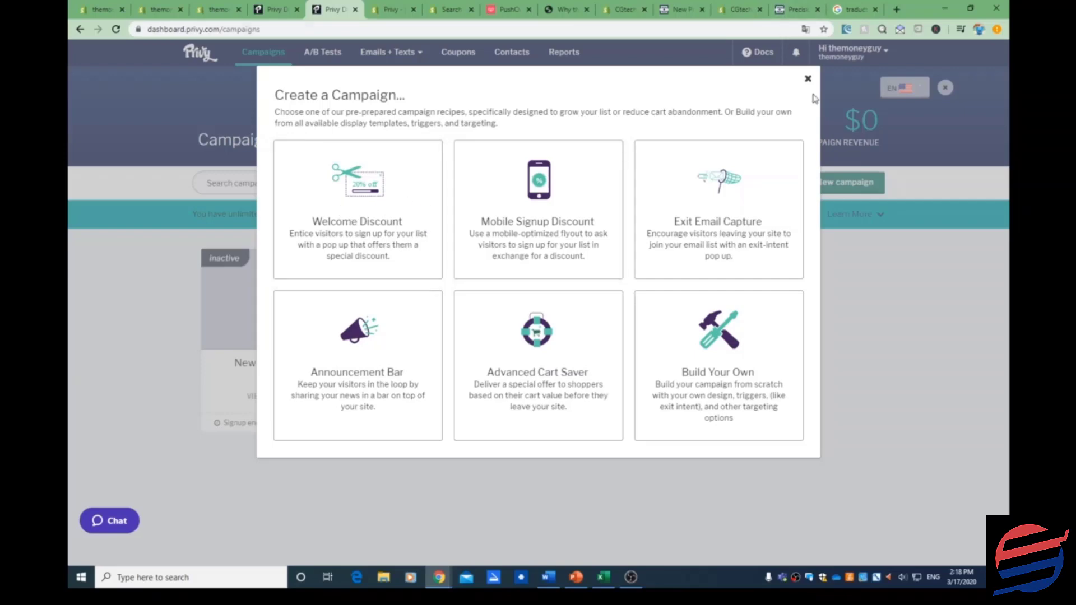
{"action": "left_click", "coordinate": [807, 79]}
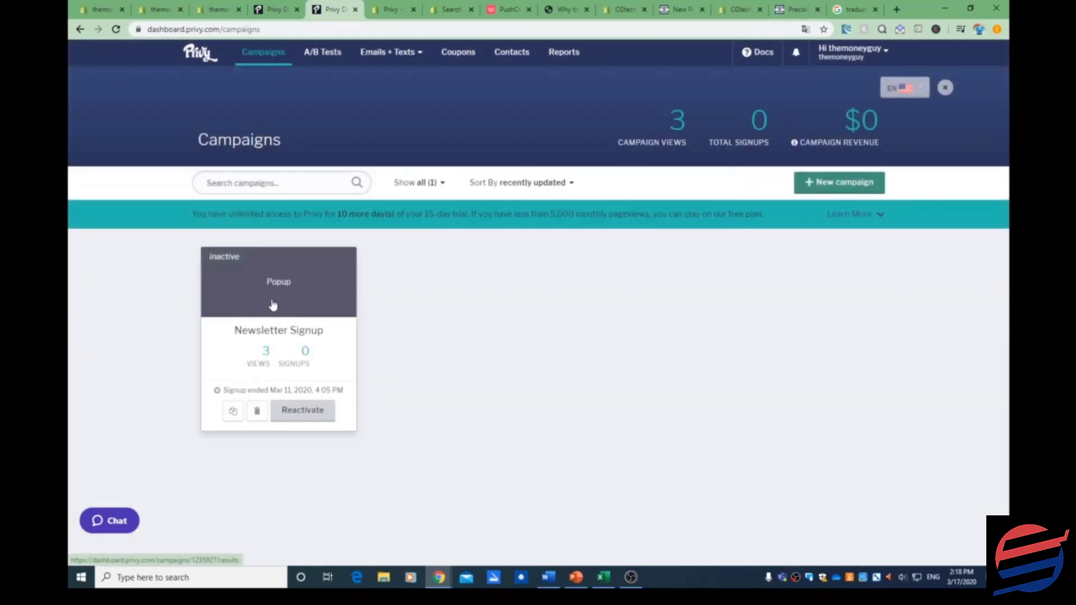
Open the Newsletter Signup campaign's form fields for editing and expand the Email field's settings
{"action": "left_click", "coordinate": [273, 305]}
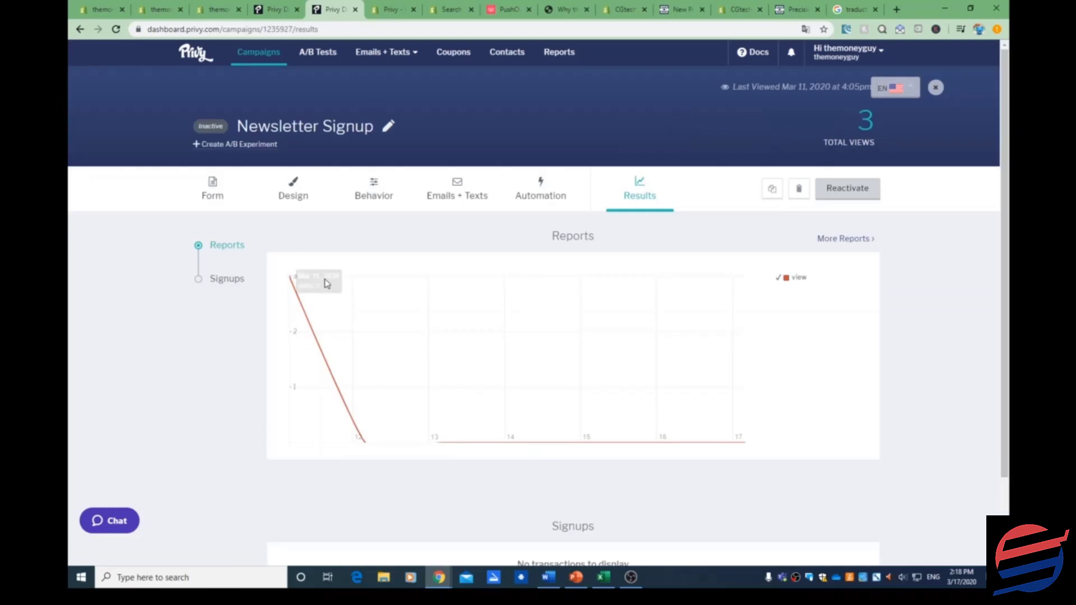
{"action": "left_click", "coordinate": [212, 197]}
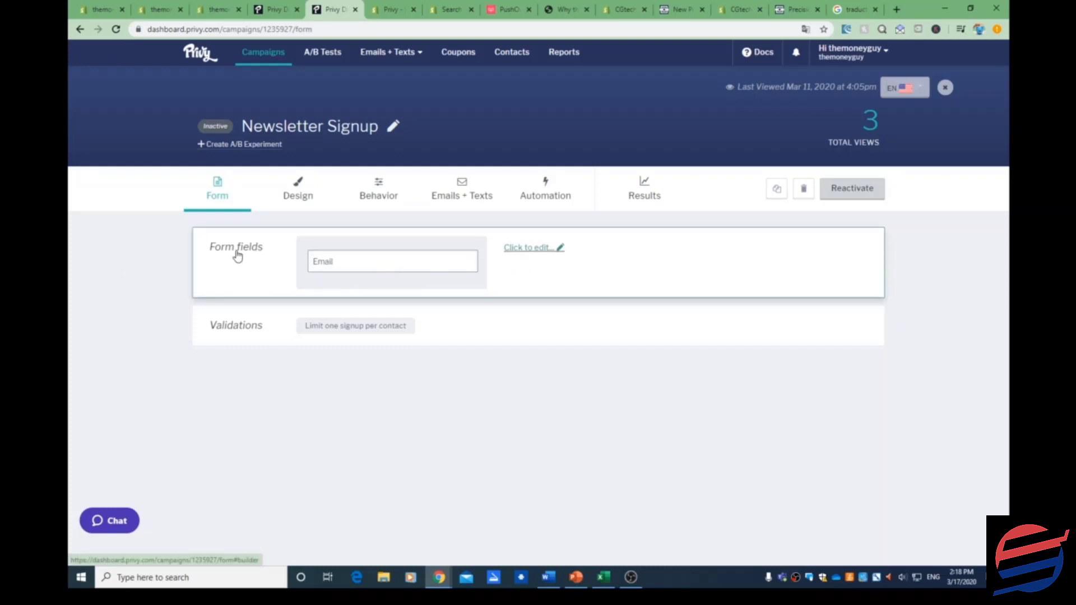
{"action": "left_click", "coordinate": [533, 258]}
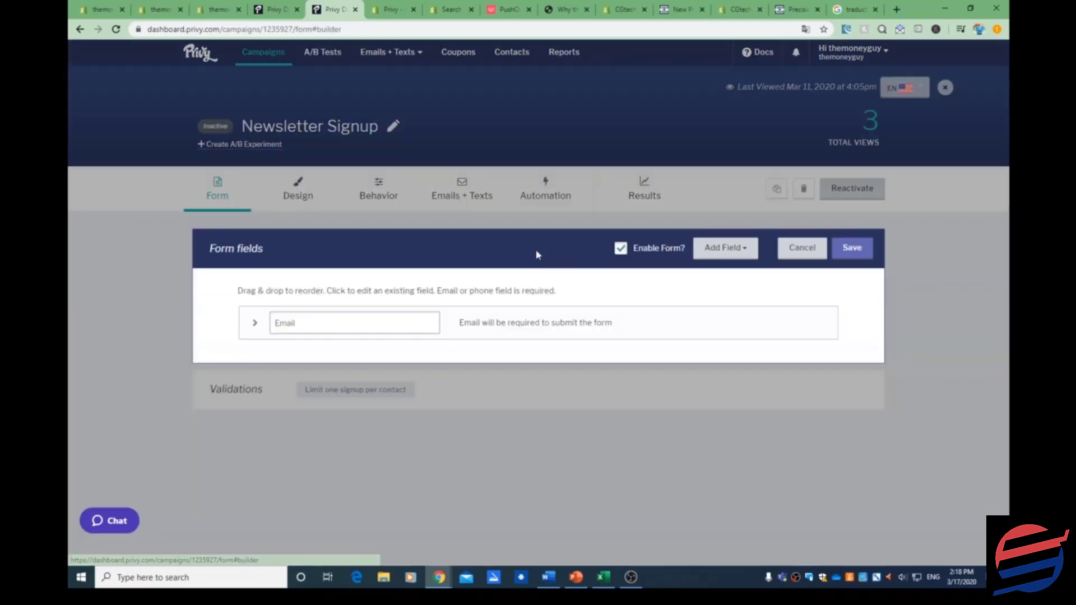
{"action": "left_click", "coordinate": [303, 326]}
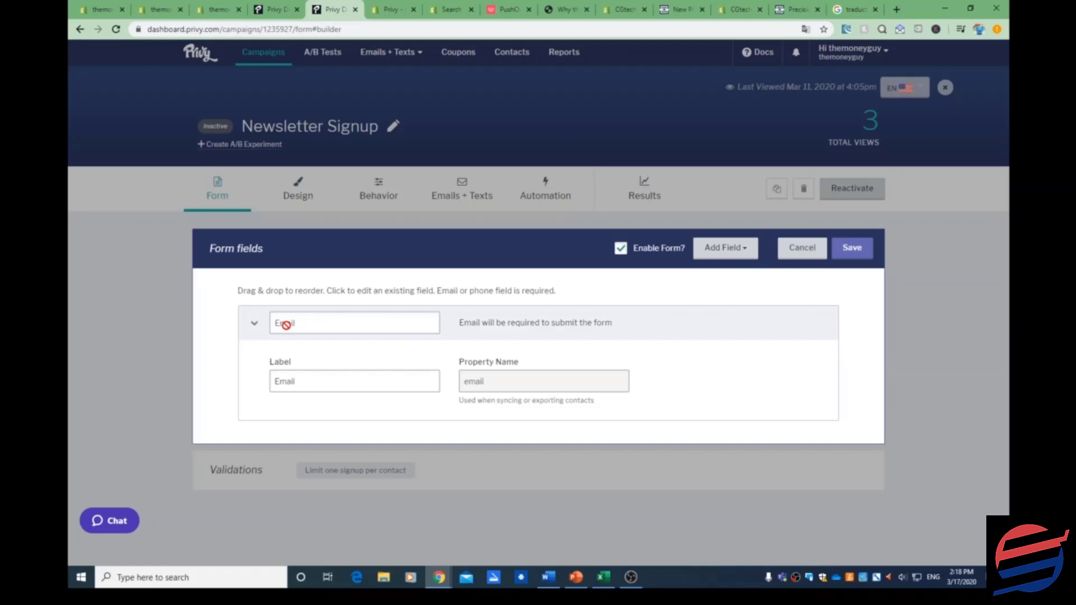
{"action": "double_click", "coordinate": [296, 383]}
Add Phone and Birthday fields to the Newsletter Signup form
{"action": "left_click", "coordinate": [753, 251]}
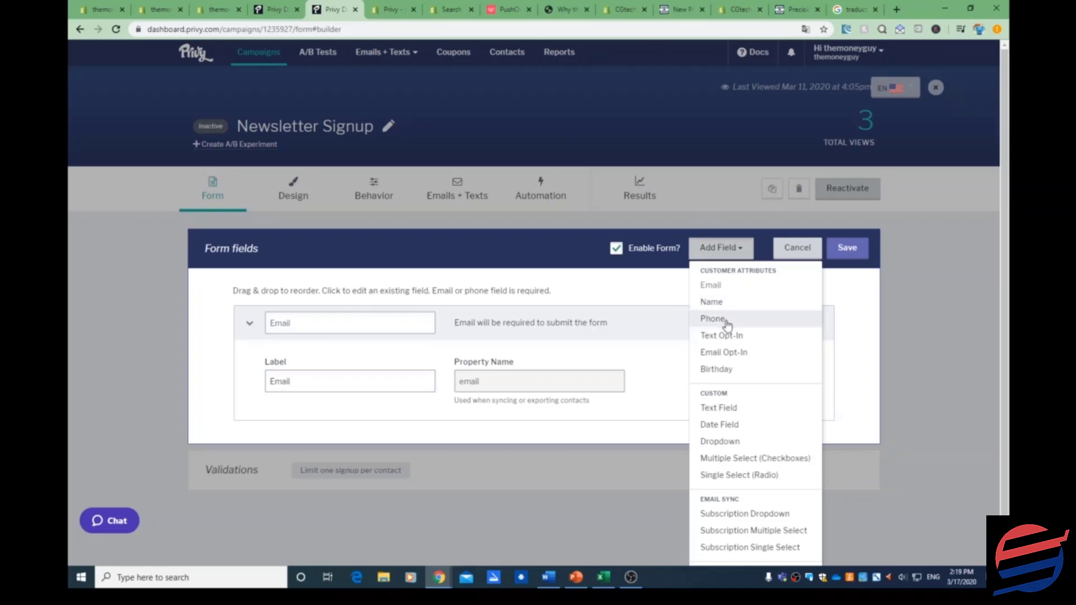
{"action": "left_click", "coordinate": [722, 319]}
{"action": "left_click", "coordinate": [741, 256]}
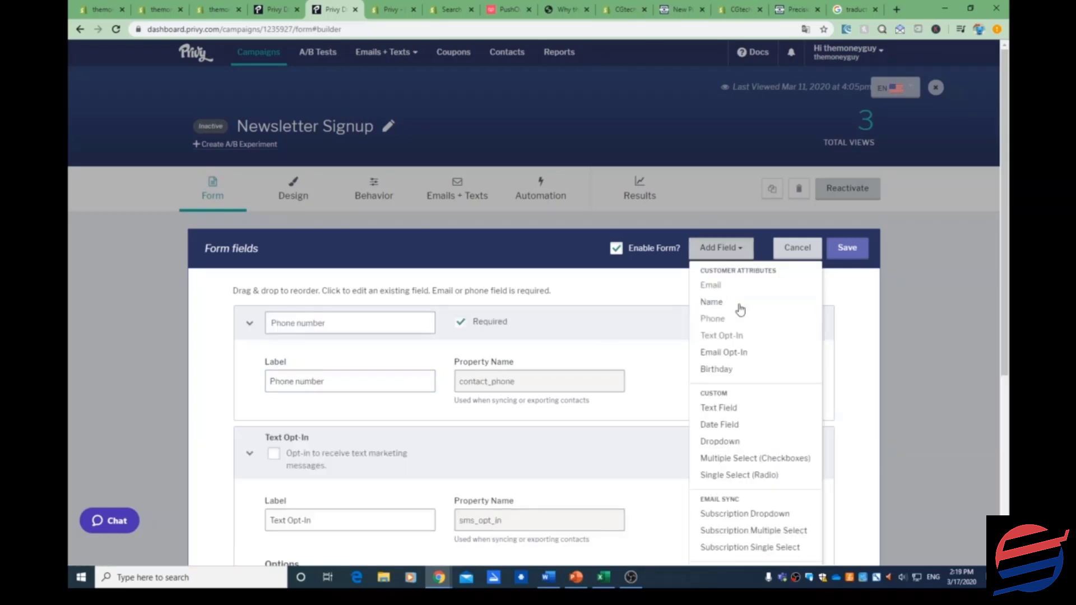
{"action": "left_click", "coordinate": [740, 373]}
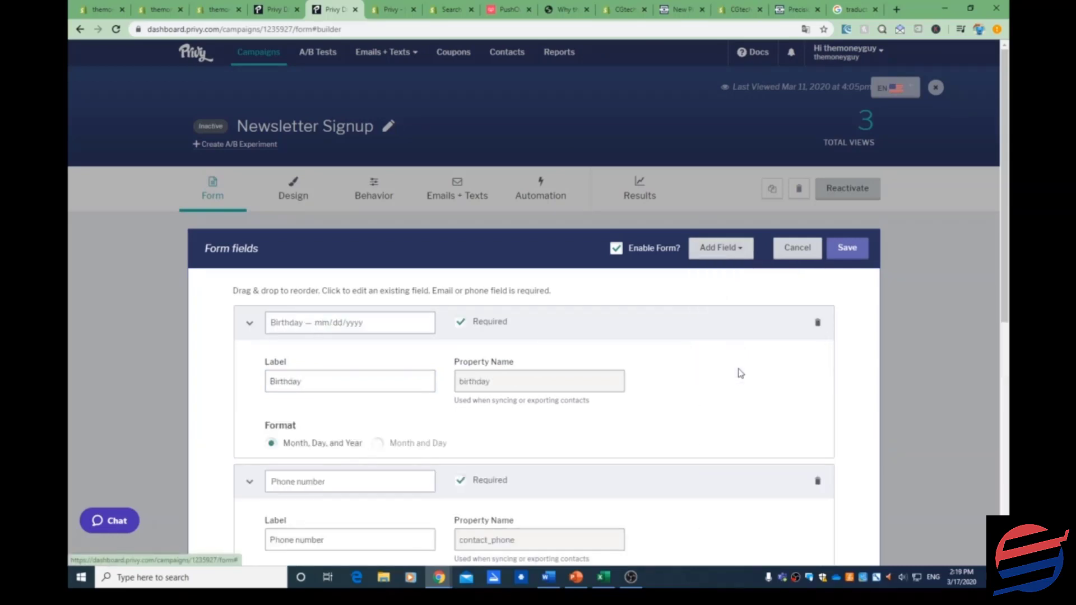
Delete the Email, Text Opt-In and Birthday fields from the signup form
{"action": "scroll", "coordinate": [538, 418], "scroll_direction": "down", "scroll_amount": 7}
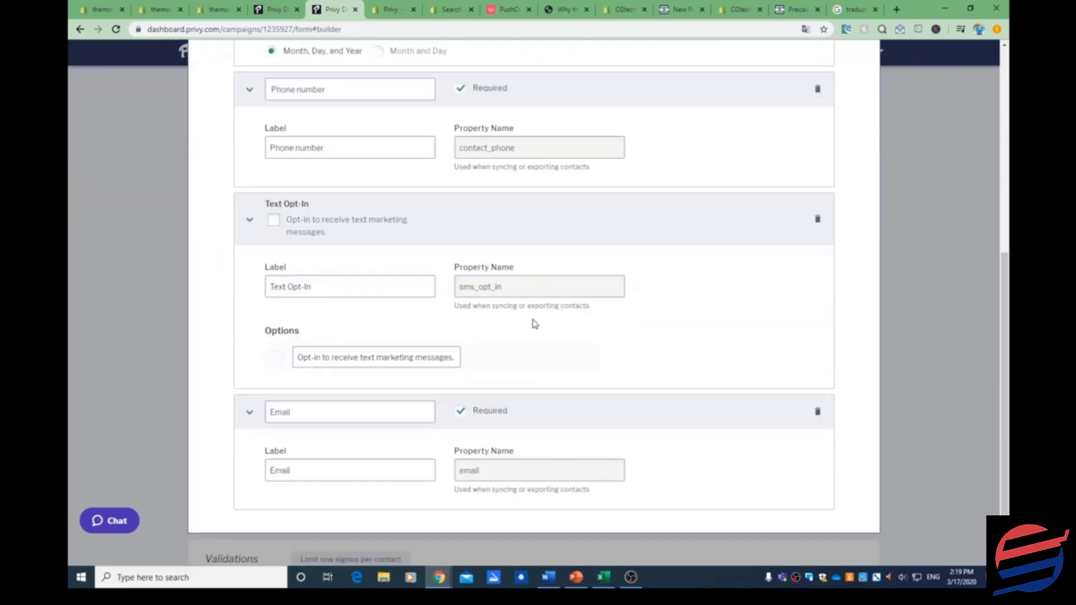
{"action": "left_click", "coordinate": [818, 411]}
{"action": "scroll", "coordinate": [818, 401], "scroll_direction": "up", "scroll_amount": 3}
{"action": "left_click", "coordinate": [818, 449]}
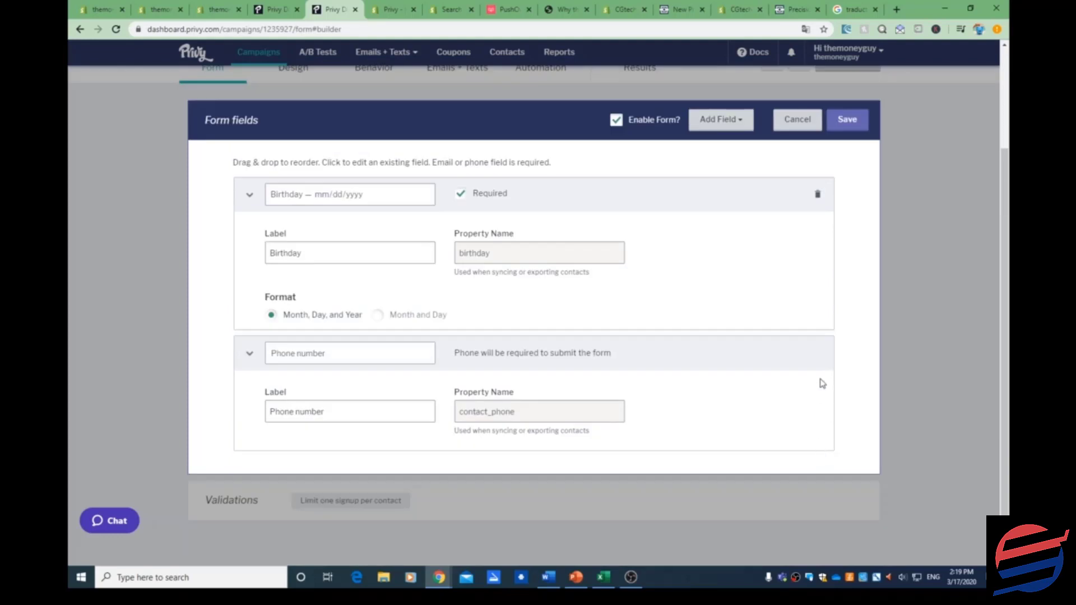
{"action": "left_click", "coordinate": [824, 358]}
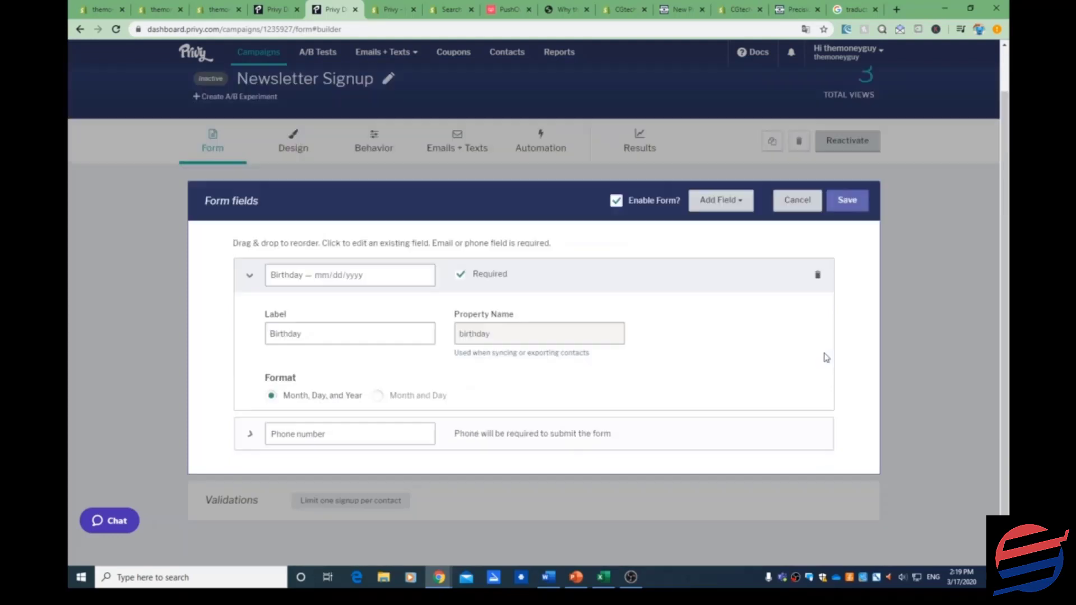
{"action": "left_click", "coordinate": [818, 275]}
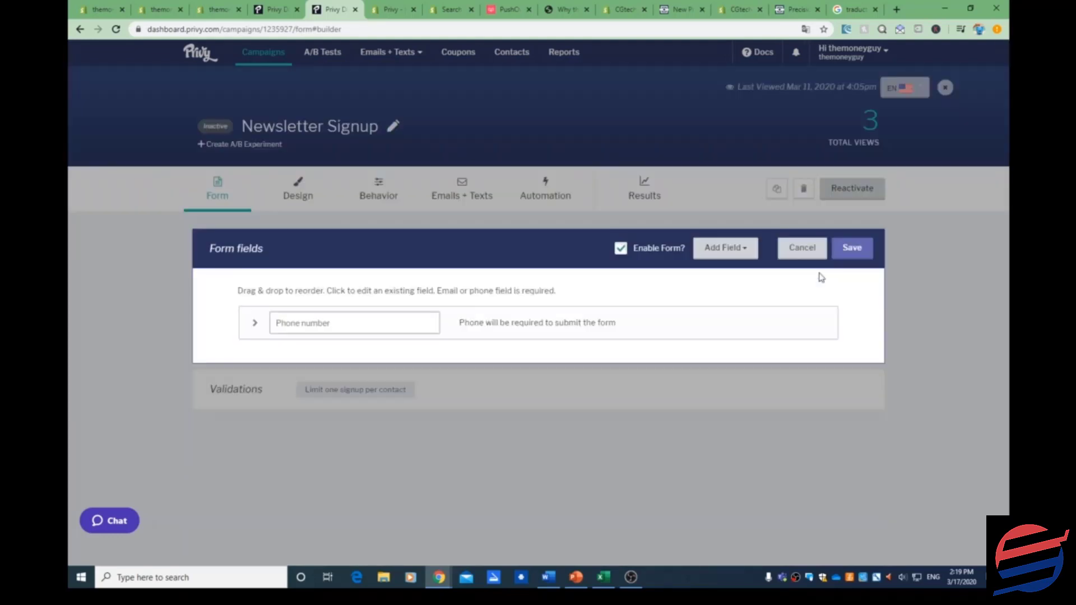
Add the Email field back to the signup form and delete the Phone number field
{"action": "left_click", "coordinate": [738, 257]}
{"action": "left_click", "coordinate": [729, 286]}
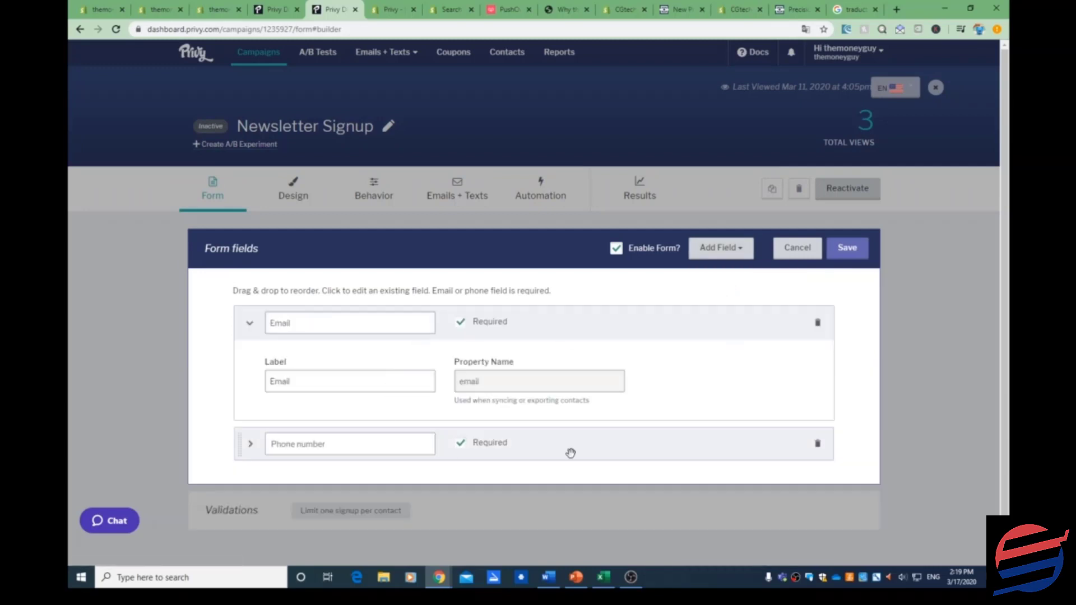
{"action": "left_click", "coordinate": [817, 444]}
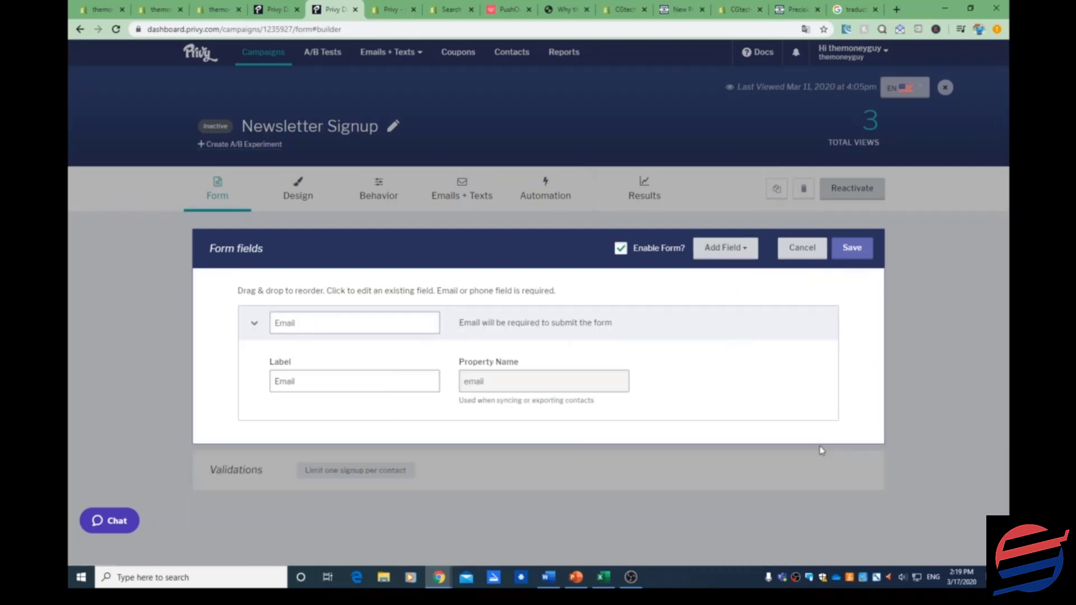
Change the Email field's label to "email" and save the form fields
{"action": "left_click", "coordinate": [316, 385]}
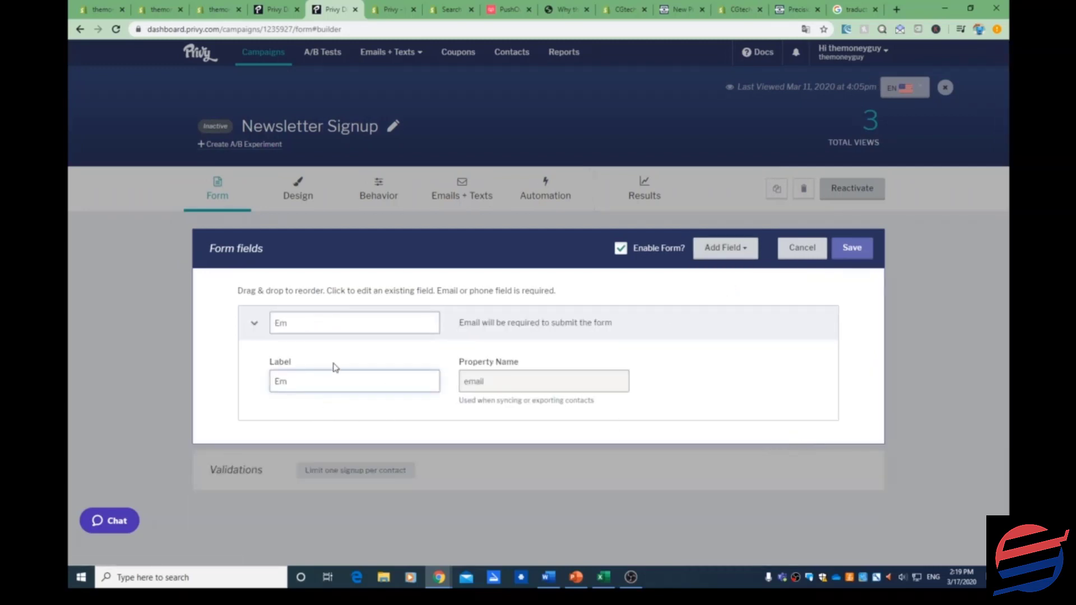
{"action": "key", "text": "BackSpace"}
{"action": "key", "text": "BackSpace"}
{"action": "type", "text": "name"}
{"action": "type", "text": "ema"}
{"action": "left_click", "coordinate": [748, 248]}
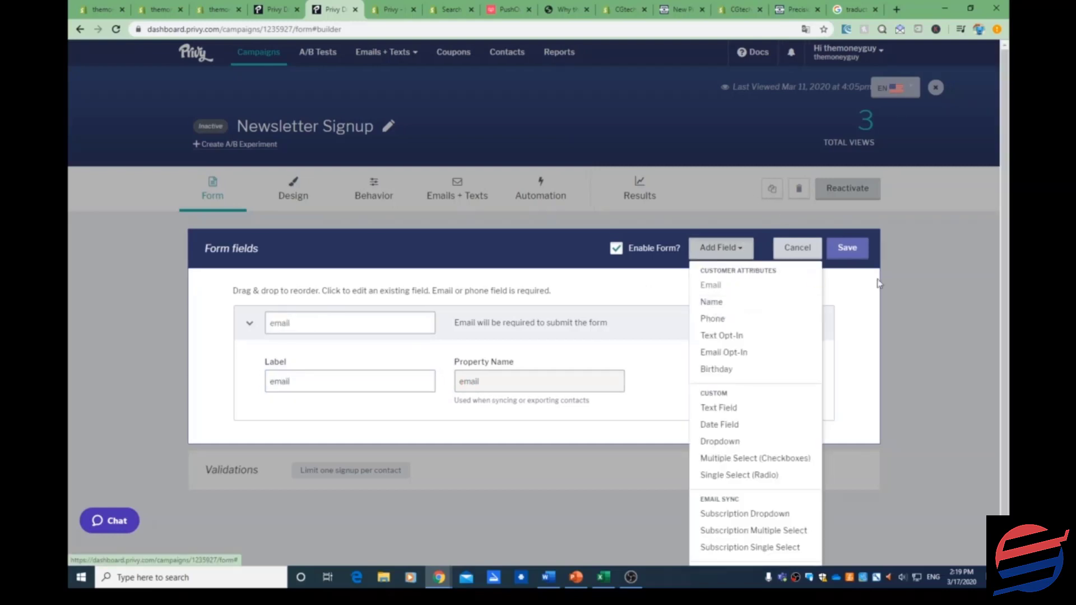
{"action": "left_click", "coordinate": [865, 258]}
{"action": "left_click", "coordinate": [859, 255]}
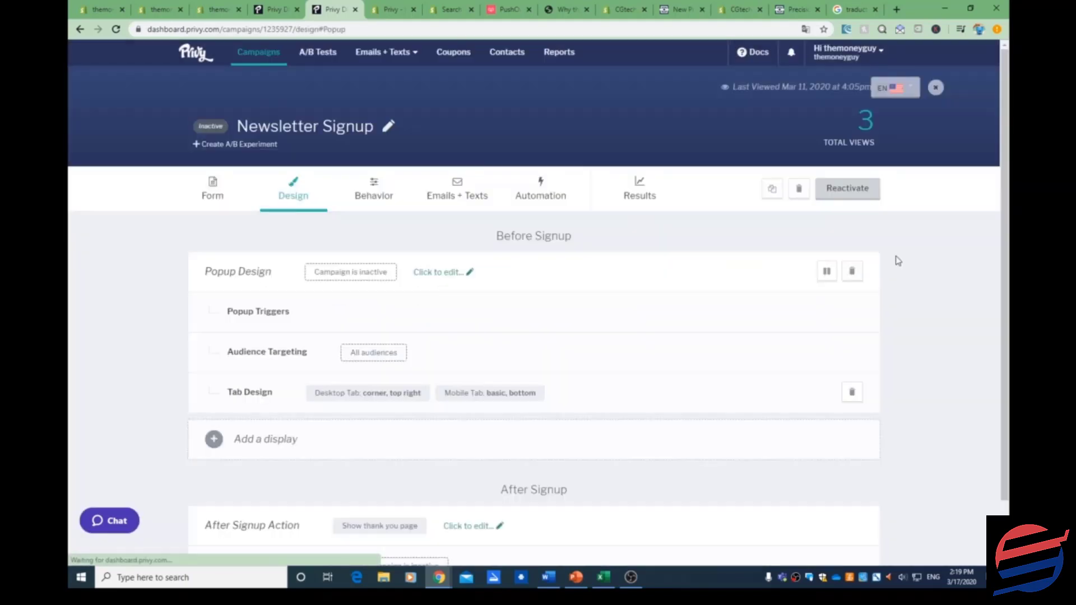
Open the Newsletter Signup popup design and inspect its disclaimer text, email list text and background settings
{"action": "left_click", "coordinate": [353, 271]}
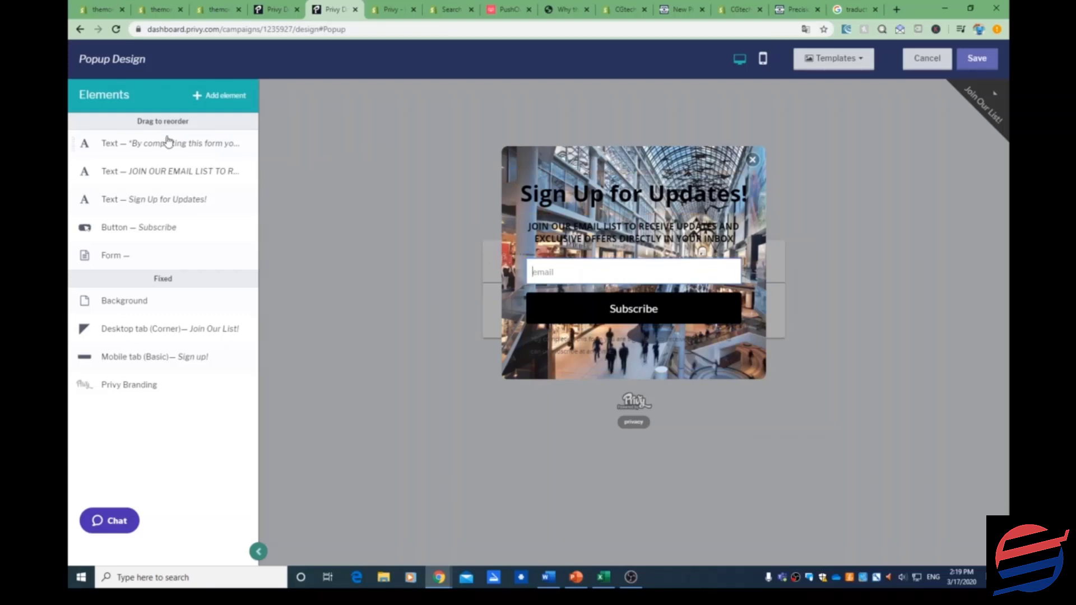
{"action": "left_click", "coordinate": [105, 143]}
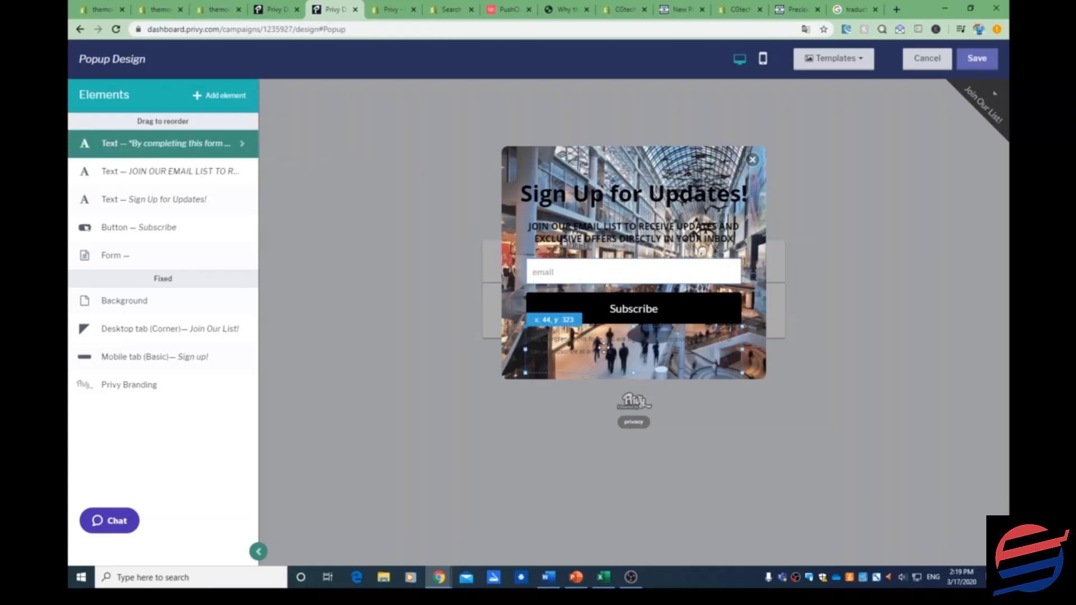
{"action": "left_click", "coordinate": [159, 174]}
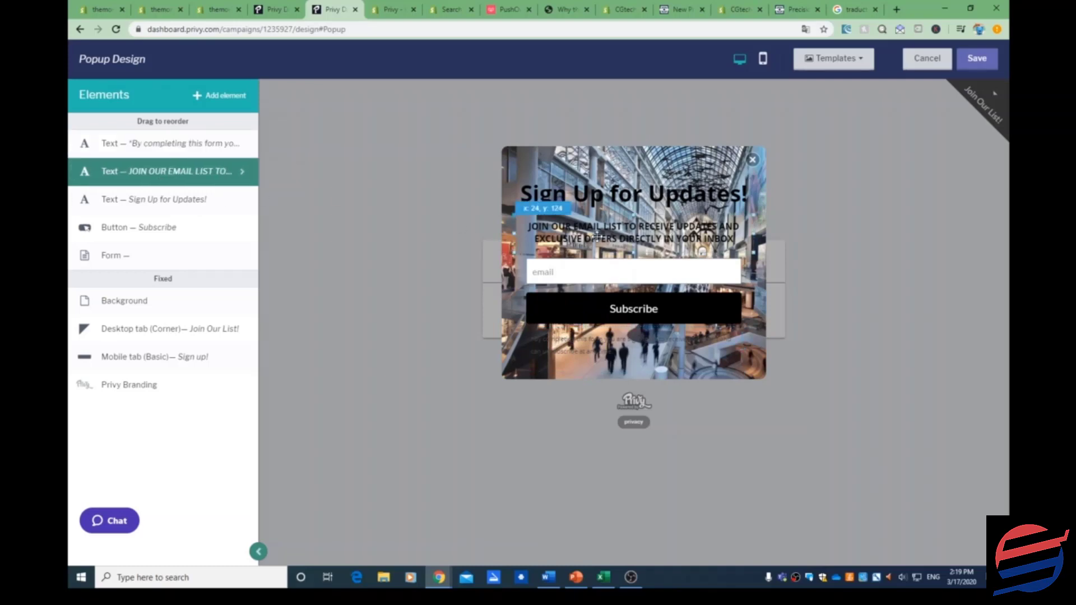
{"action": "left_click", "coordinate": [147, 305]}
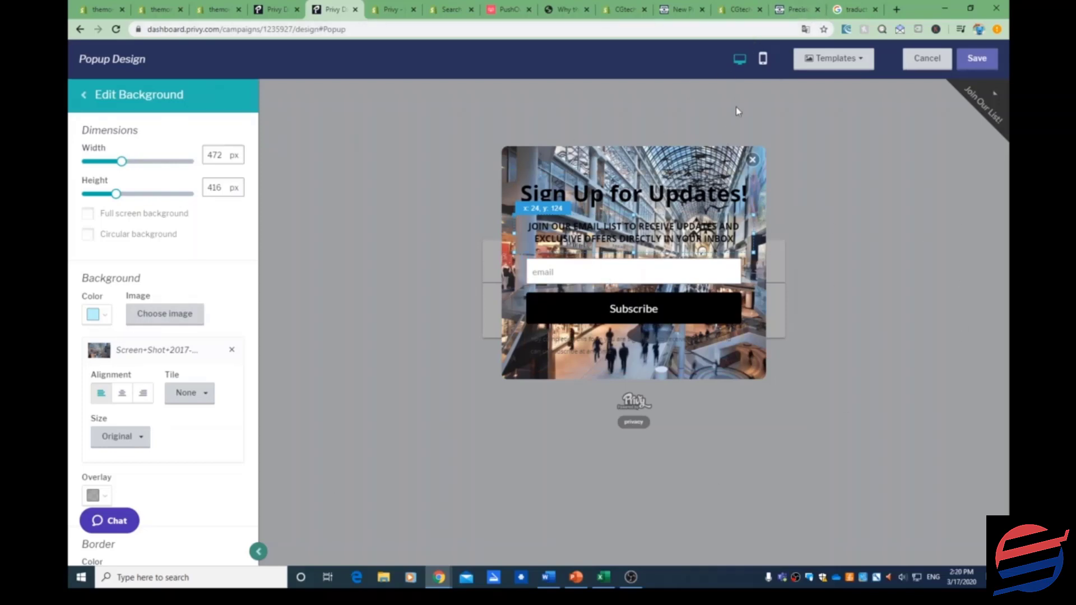
Preview the signup popup in mobile and desktop layouts, review its background and border settings, and save the design
{"action": "left_click", "coordinate": [763, 59]}
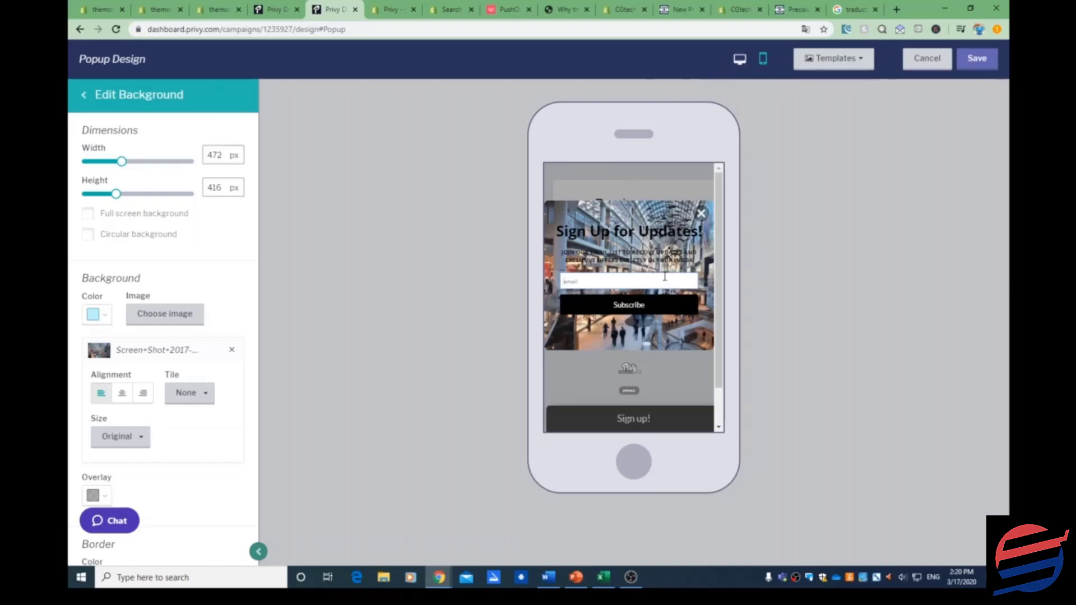
{"action": "left_click", "coordinate": [740, 58]}
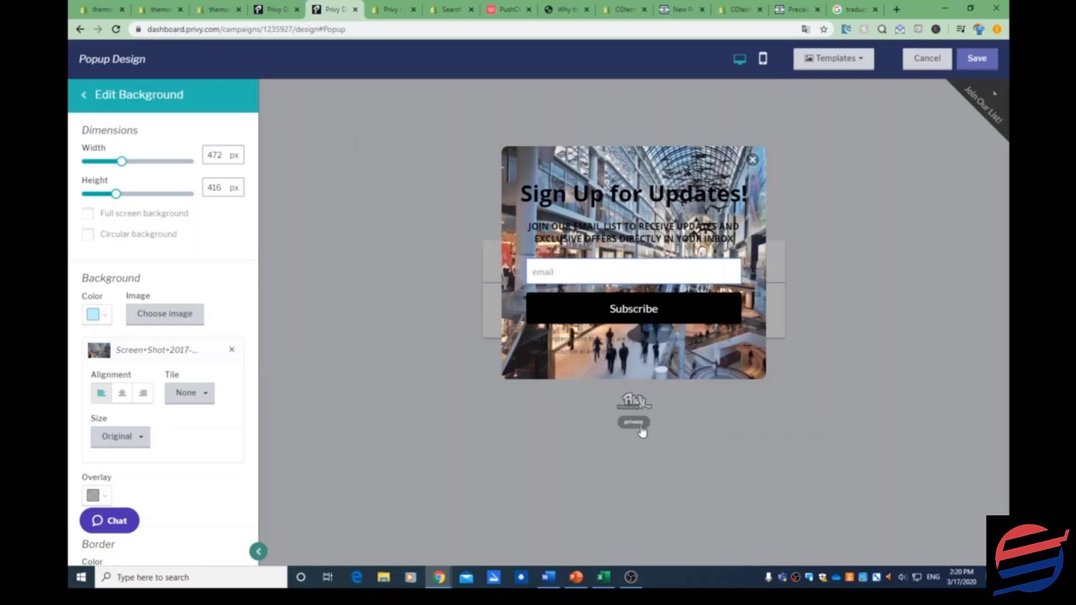
{"action": "scroll", "coordinate": [206, 450], "scroll_direction": "down", "scroll_amount": 3}
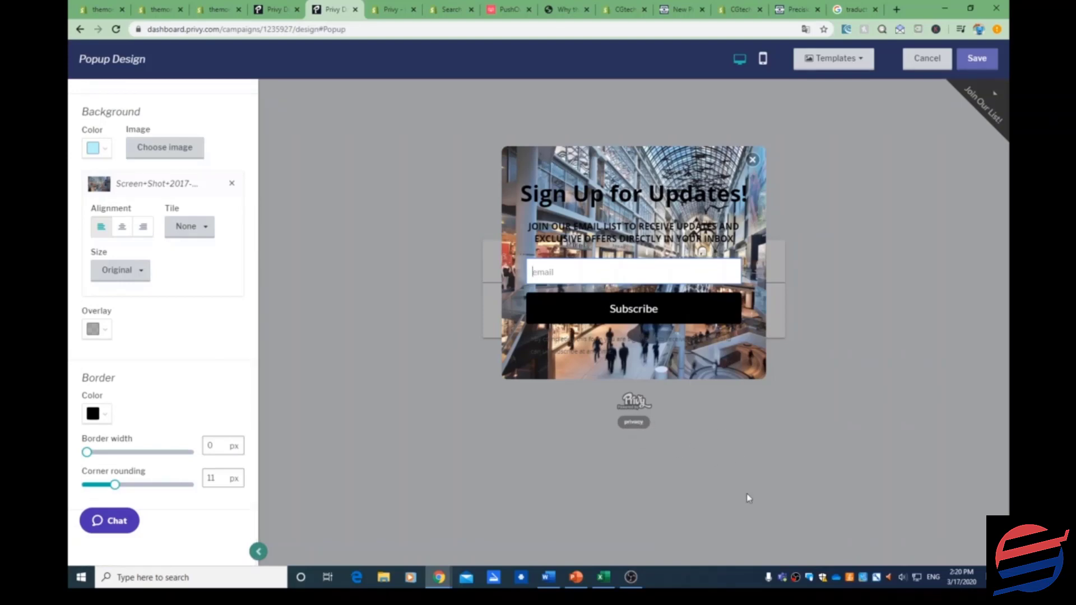
{"action": "scroll", "coordinate": [245, 424], "scroll_direction": "up", "scroll_amount": 3}
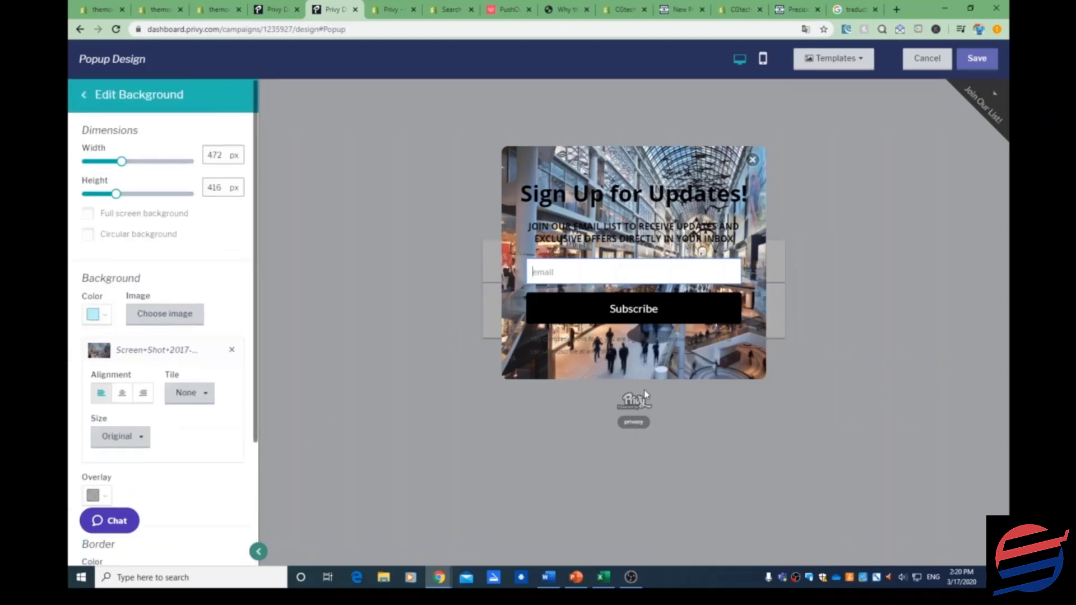
{"action": "left_click", "coordinate": [977, 59]}
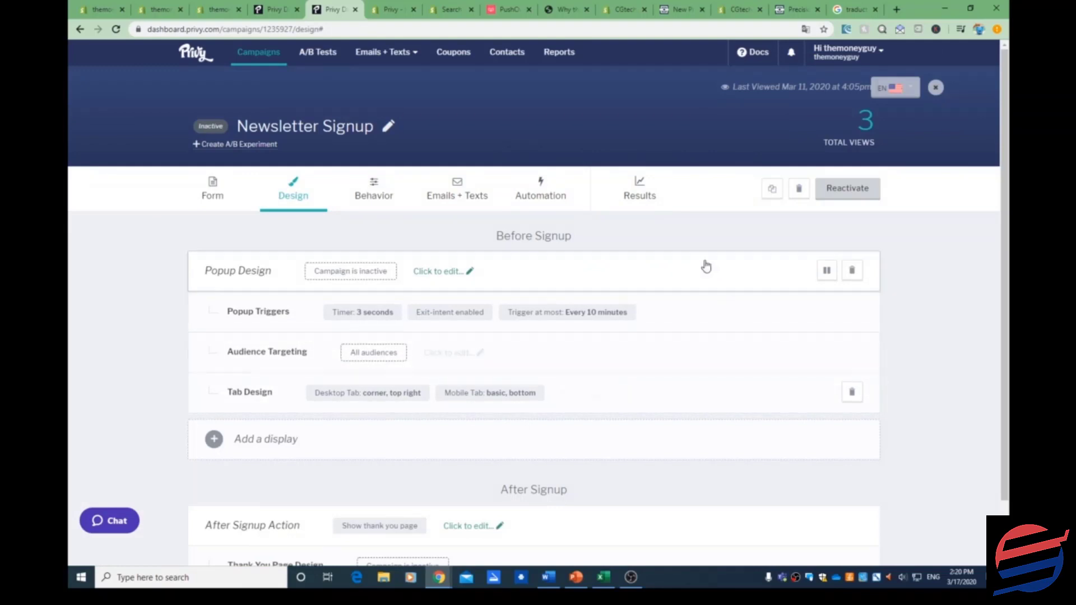
Open the popup triggers and review the delay options for showing the popup on a timer
{"action": "scroll", "coordinate": [213, 364], "scroll_direction": "down", "scroll_amount": 1}
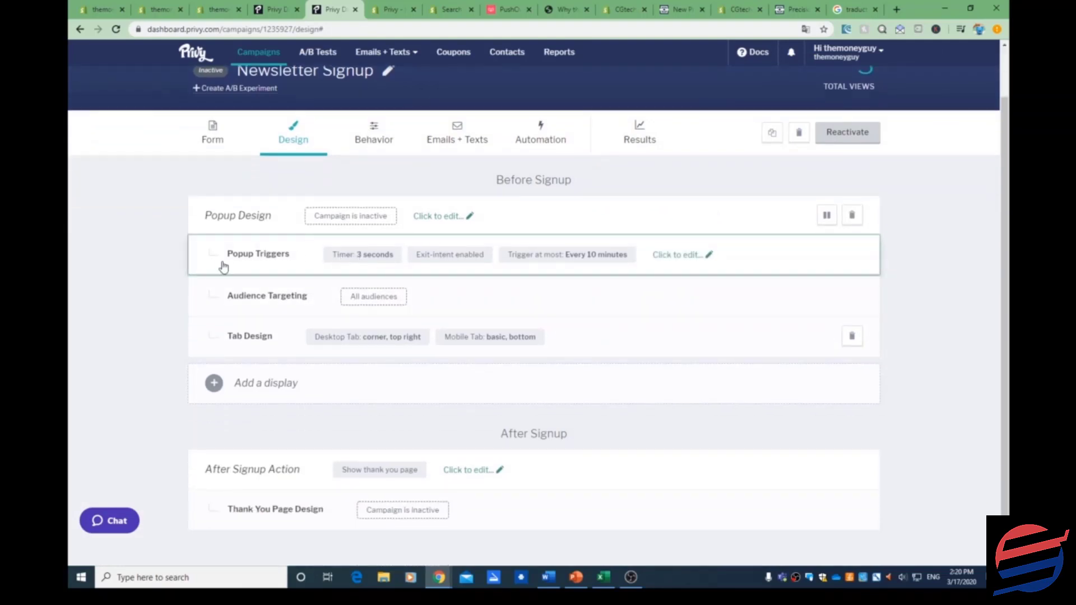
{"action": "left_click", "coordinate": [338, 256]}
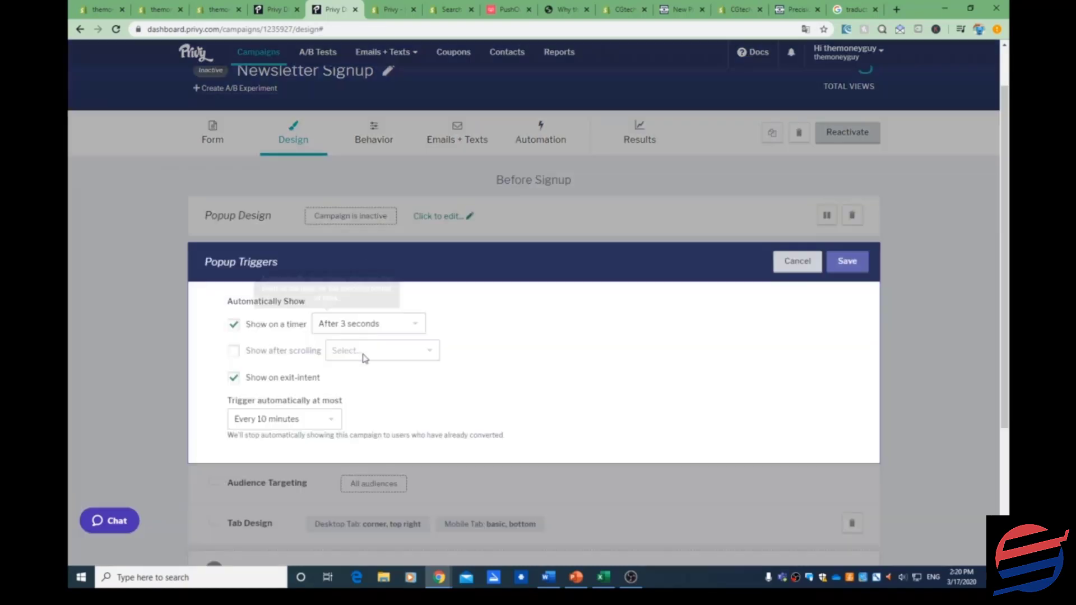
{"action": "left_click", "coordinate": [420, 327]}
{"action": "right_click", "coordinate": [406, 391]}
{"action": "left_click", "coordinate": [418, 330]}
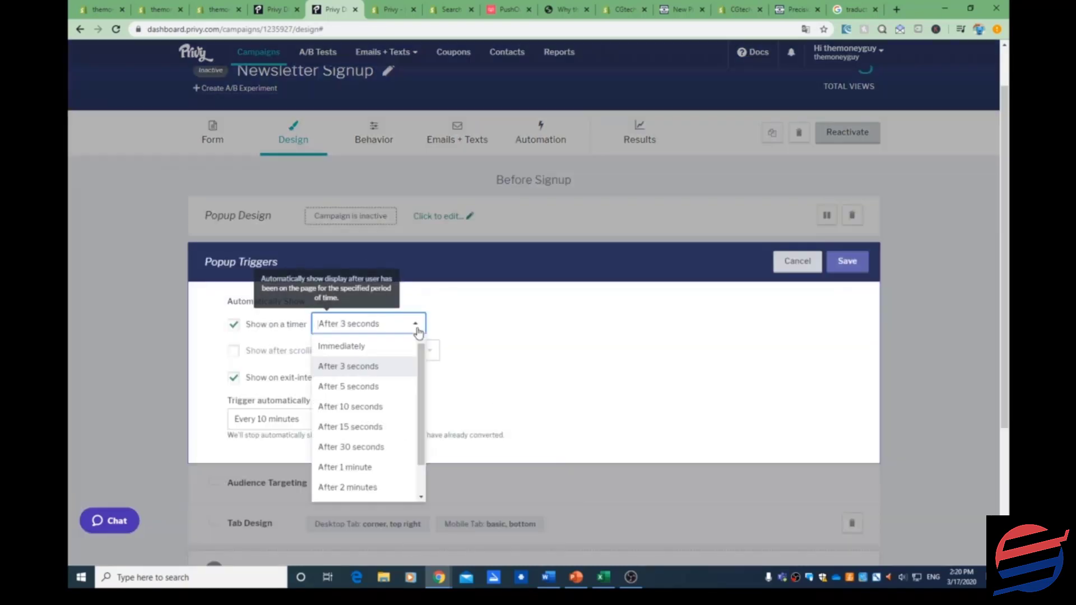
{"action": "scroll", "coordinate": [367, 434], "scroll_direction": "down", "scroll_amount": 1}
{"action": "left_click", "coordinate": [574, 381]}
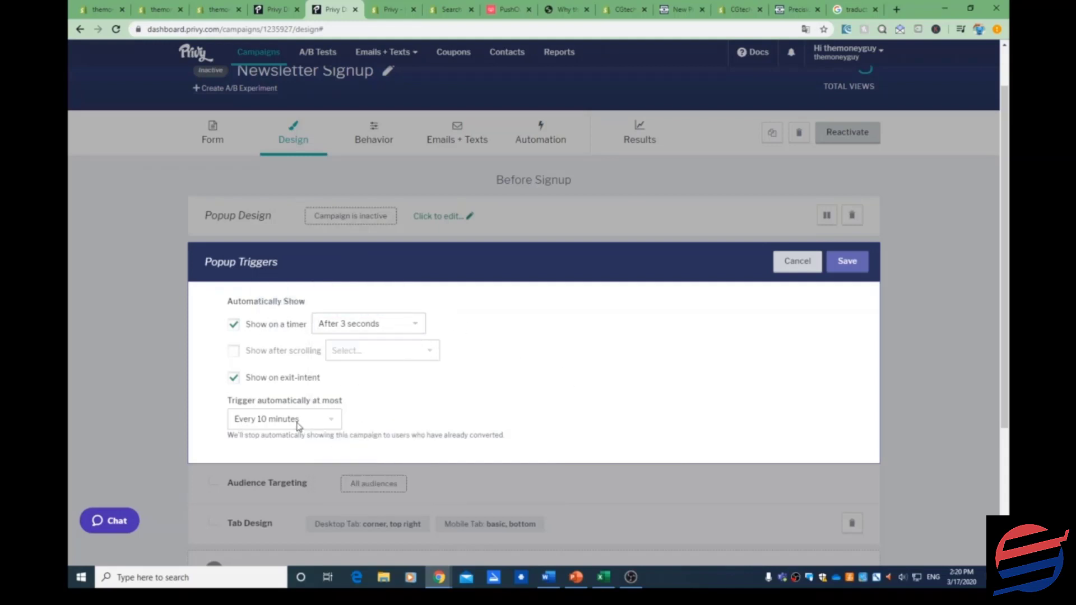
Review the limits for how often the popup triggers automatically, keep every 10 minutes, and save the popup triggers
{"action": "left_click", "coordinate": [334, 425]}
{"action": "scroll", "coordinate": [428, 416], "scroll_direction": "down", "scroll_amount": 3}
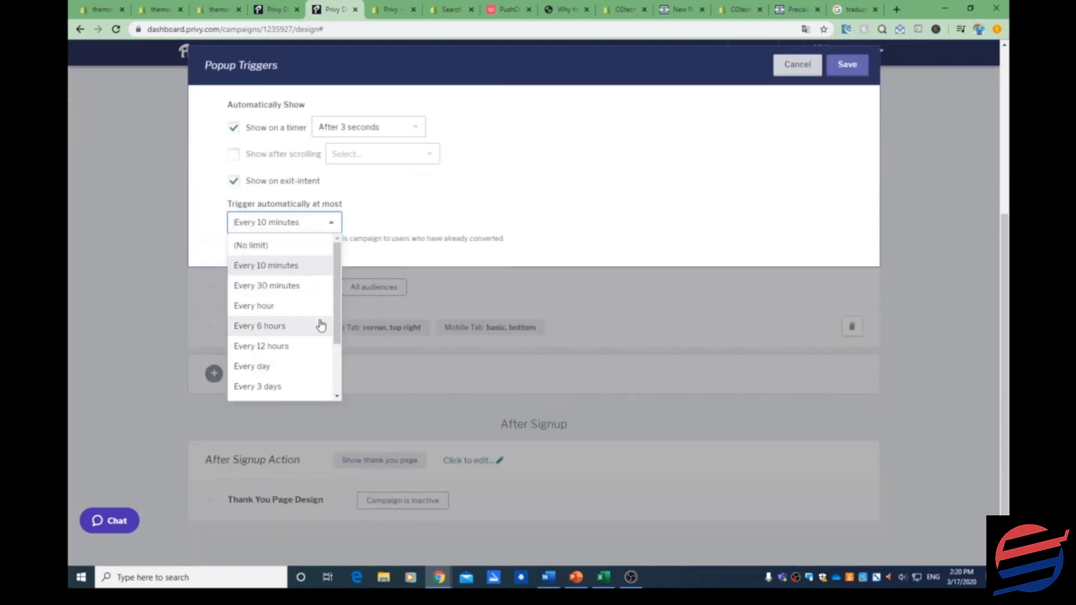
{"action": "left_click", "coordinate": [521, 252]}
{"action": "scroll", "coordinate": [552, 261], "scroll_direction": "up", "scroll_amount": 5}
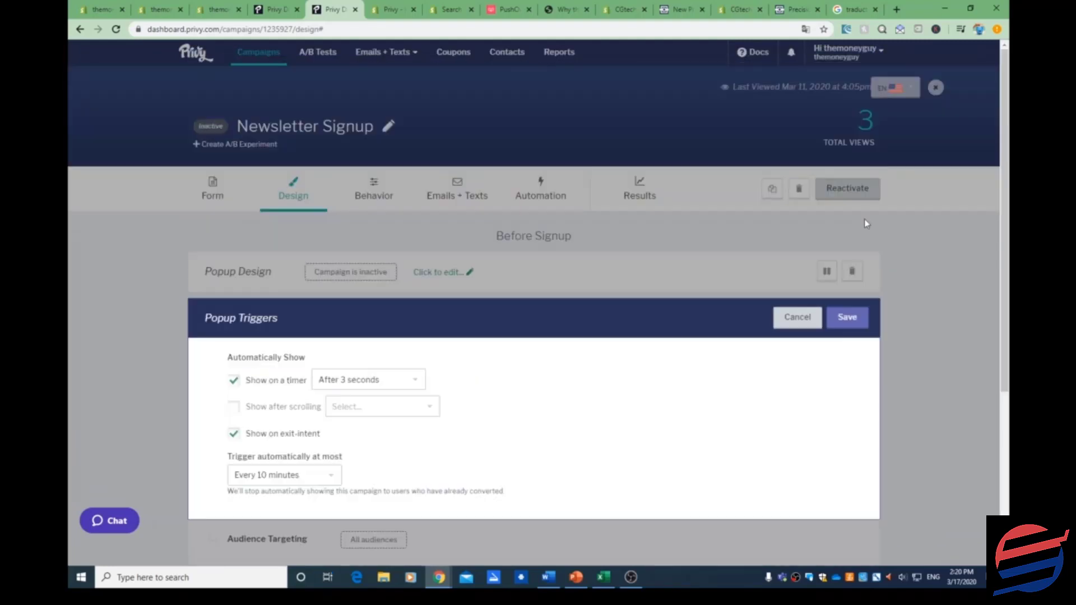
{"action": "left_click", "coordinate": [848, 319]}
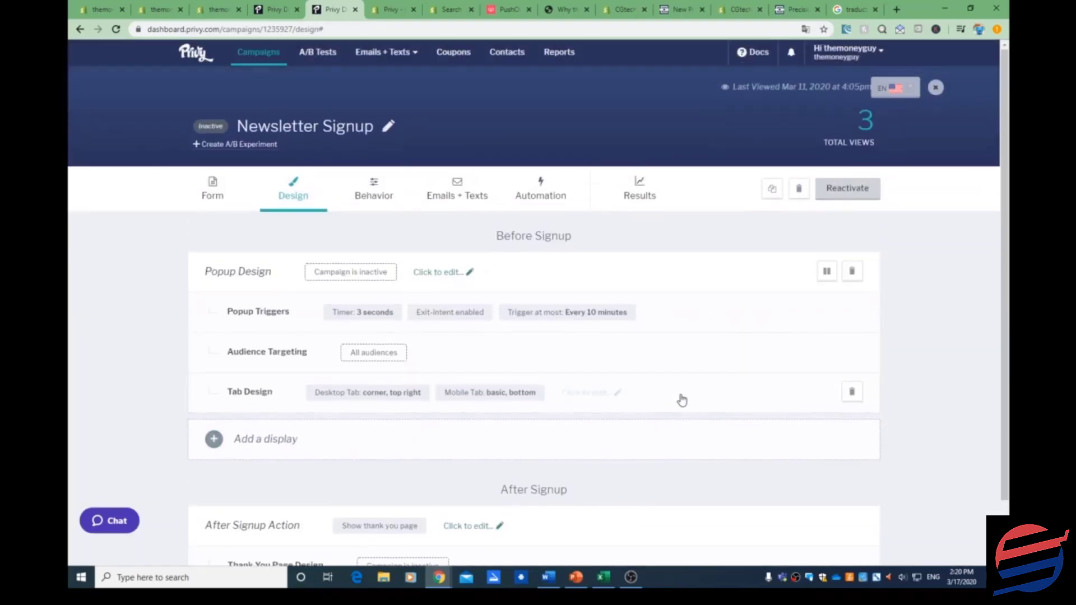
Check the campaign's after-signup emails and results report, and reactivate and launch the Newsletter Signup campaign
{"action": "mouse_move", "coordinate": [430, 446]}
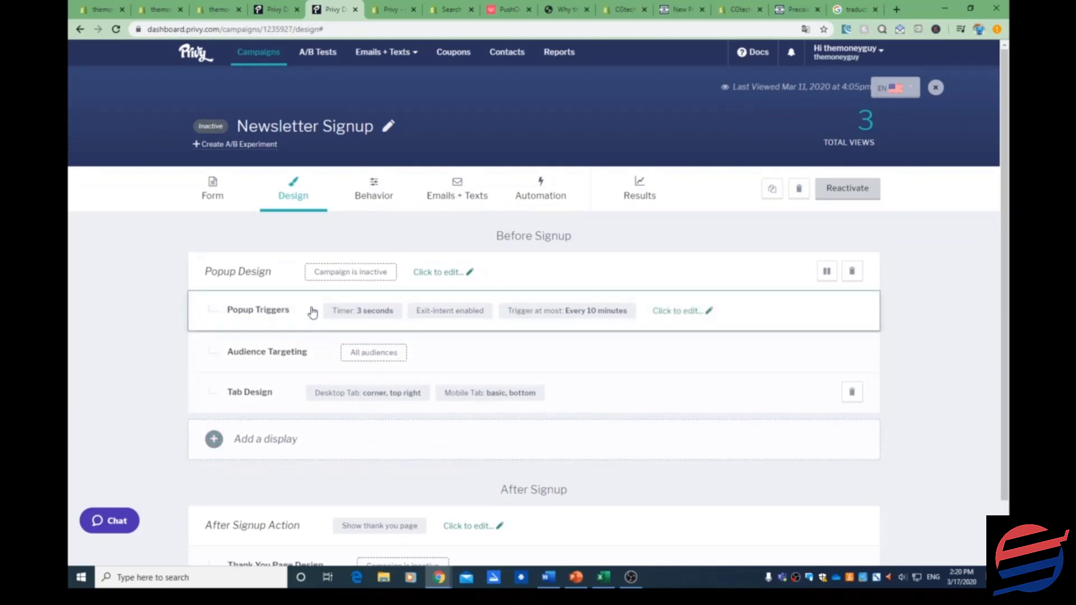
{"action": "left_click", "coordinate": [449, 200]}
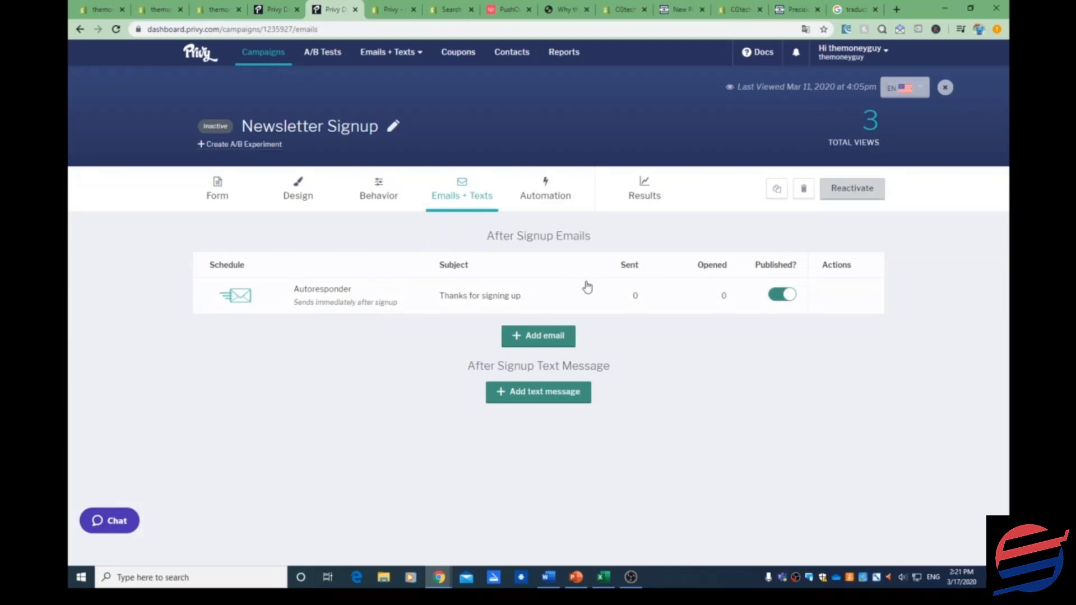
{"action": "left_click", "coordinate": [656, 193]}
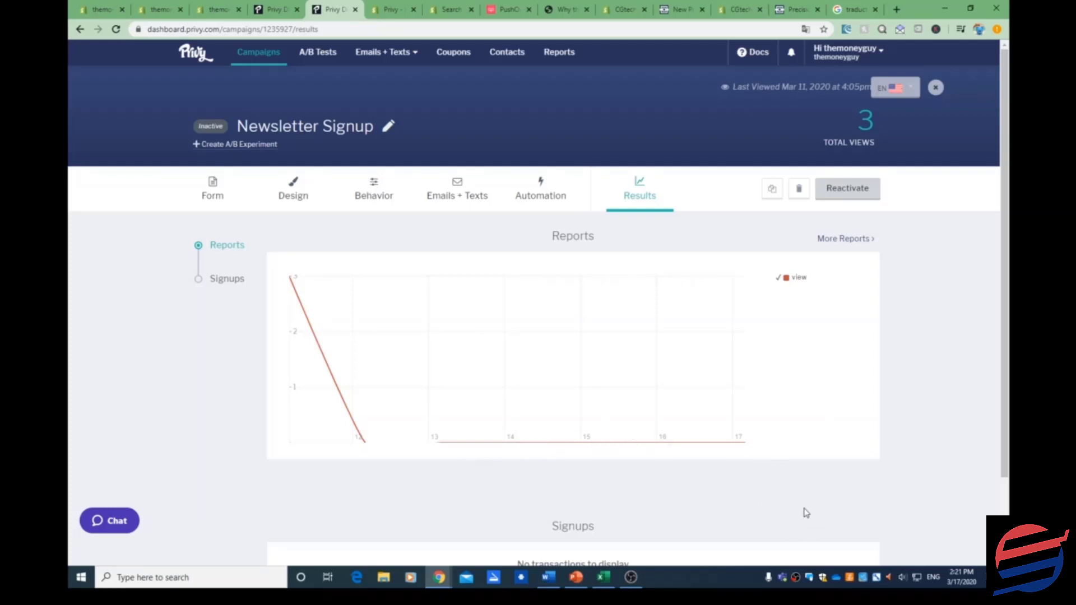
{"action": "left_click", "coordinate": [851, 189]}
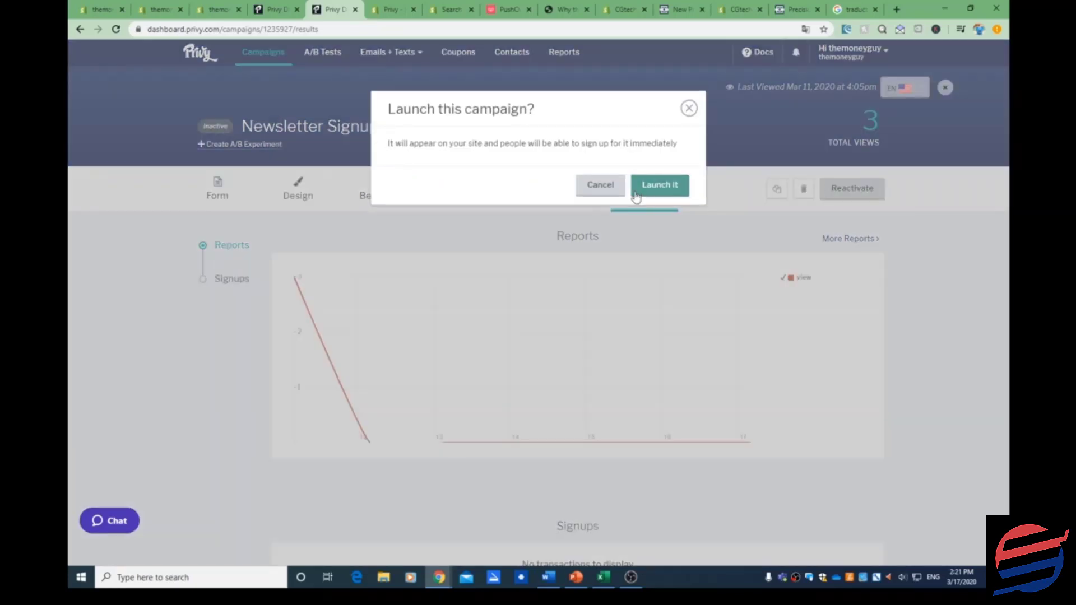
{"action": "left_click", "coordinate": [659, 183]}
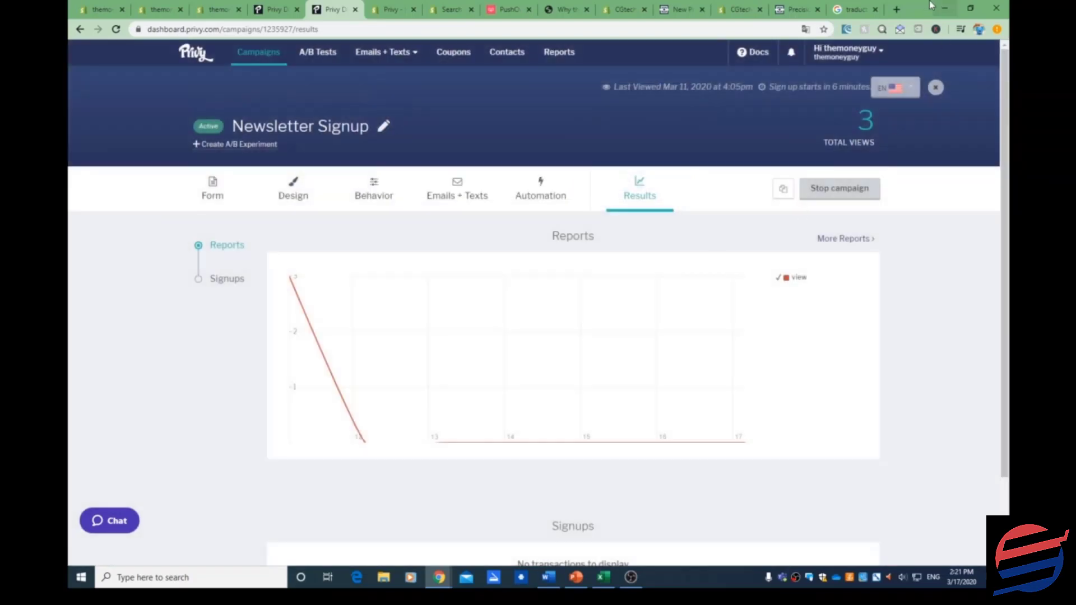
Visit themoneyguy.ca in a new browser tab, check the signup popup via its Join Our List! corner, and close the popup
{"action": "left_click", "coordinate": [897, 8]}
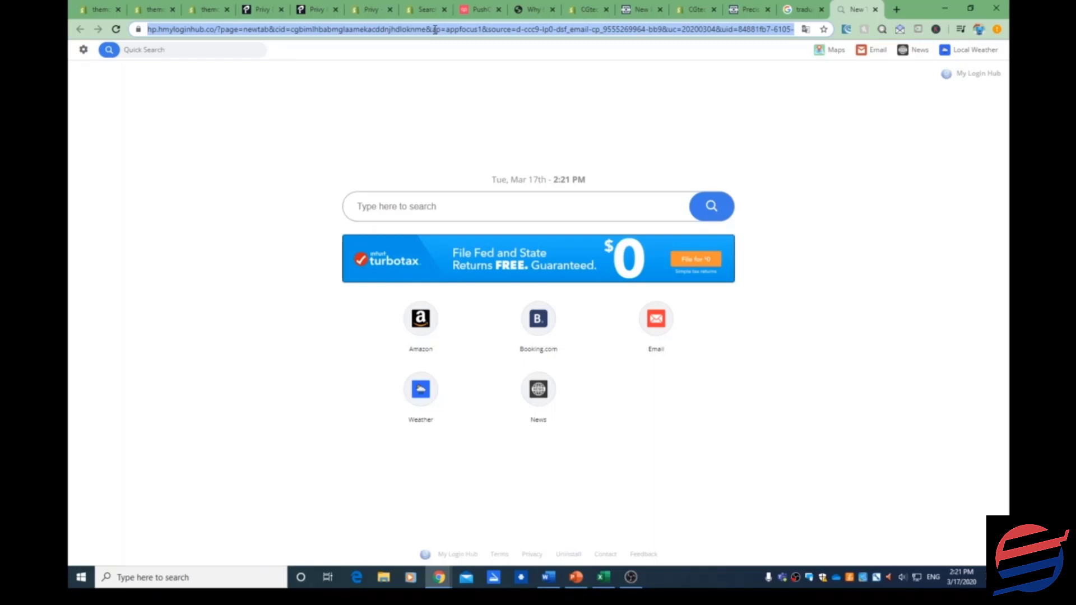
{"action": "type", "text": "themoneyguy.ca"}
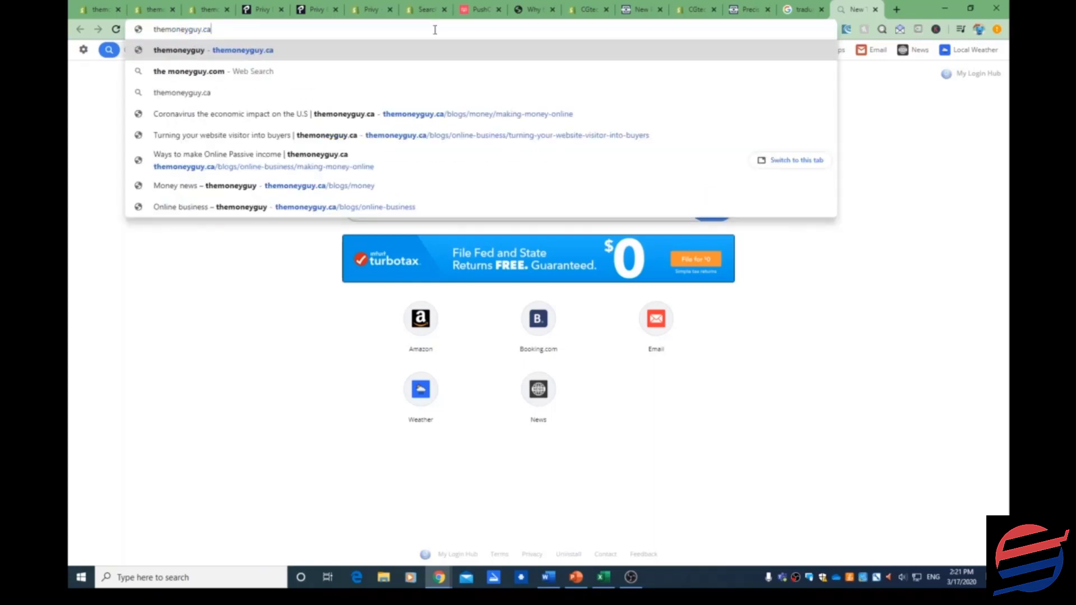
{"action": "key", "text": "Return"}
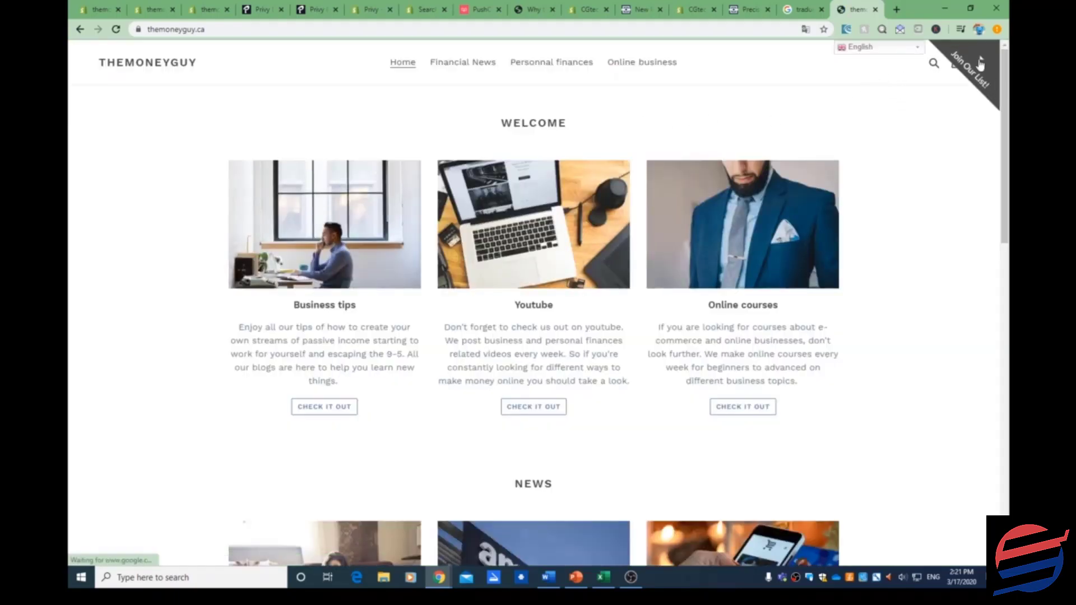
{"action": "left_click", "coordinate": [979, 65]}
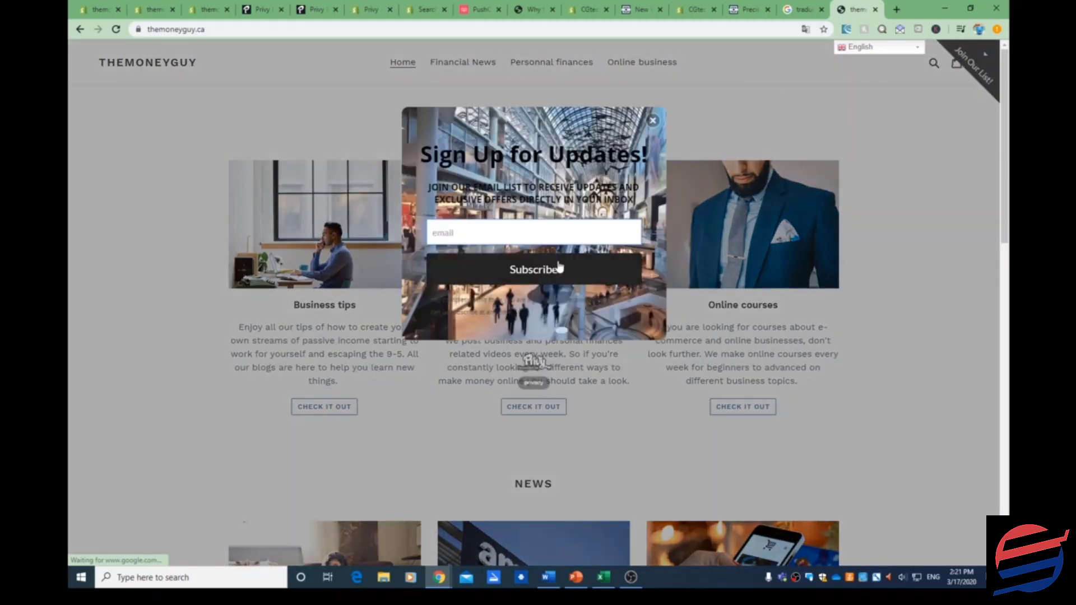
{"action": "left_click", "coordinate": [572, 221]}
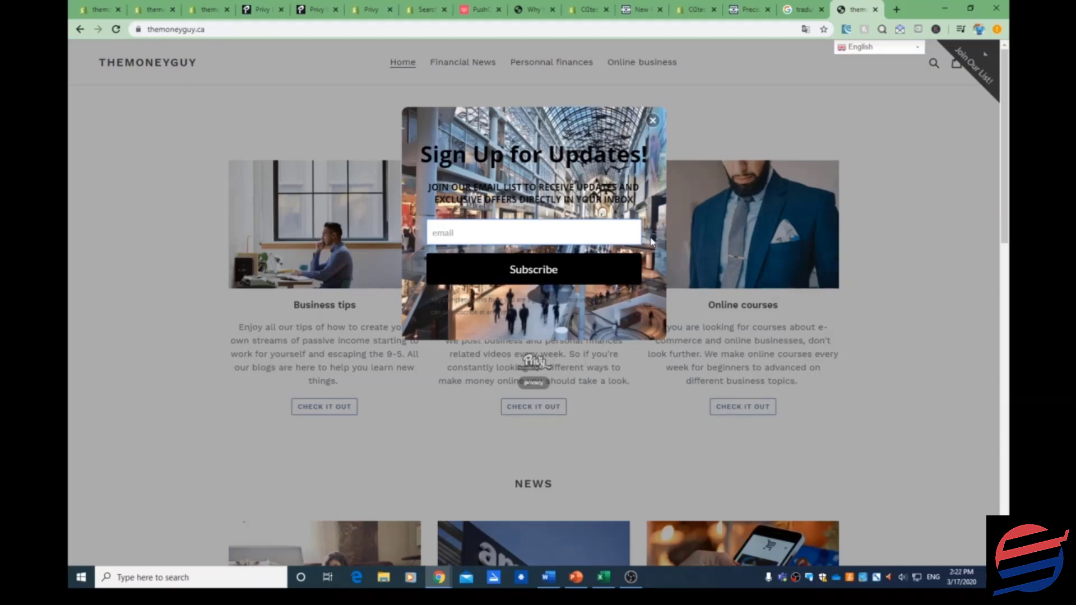
{"action": "left_click", "coordinate": [653, 120]}
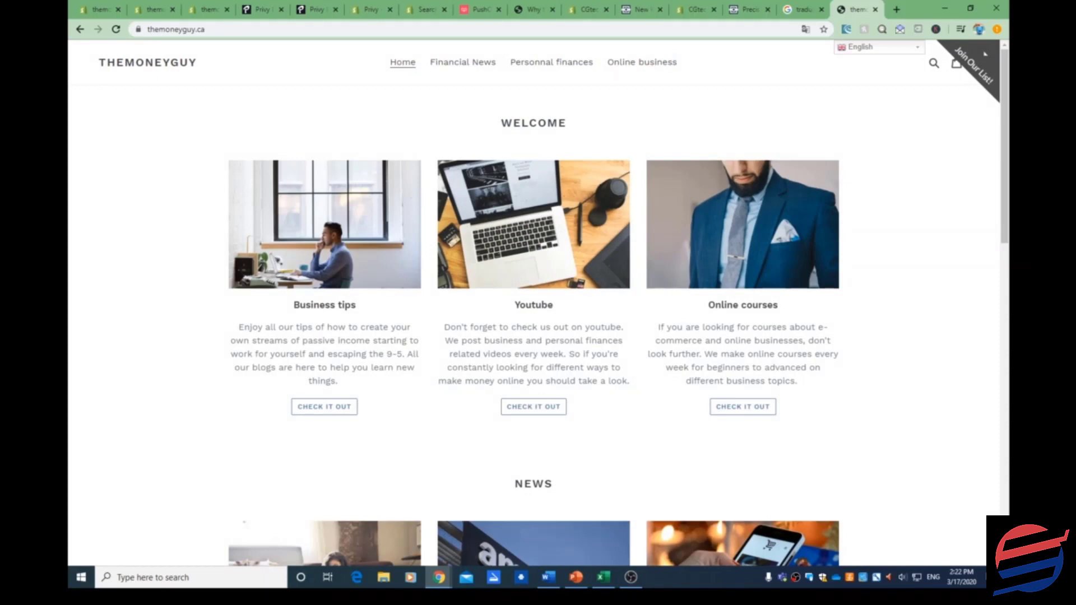
Look over the store's installed Shopify apps and the loox app search, and return to SEO Optimizer's image optimization page
{"action": "key", "text": "alt+Tab"}
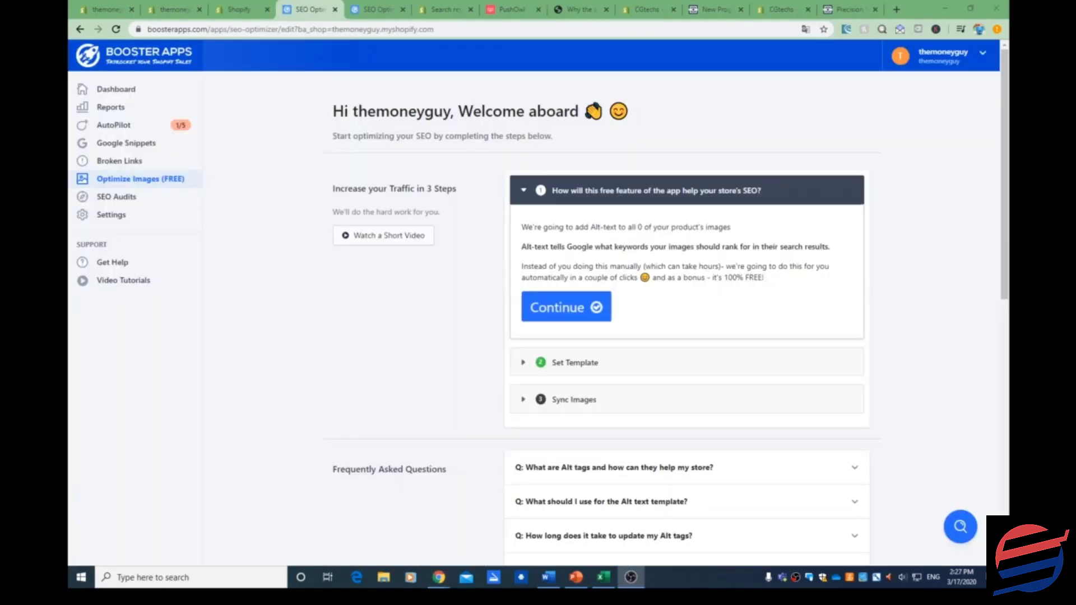
{"action": "key", "text": "alt+Tab"}
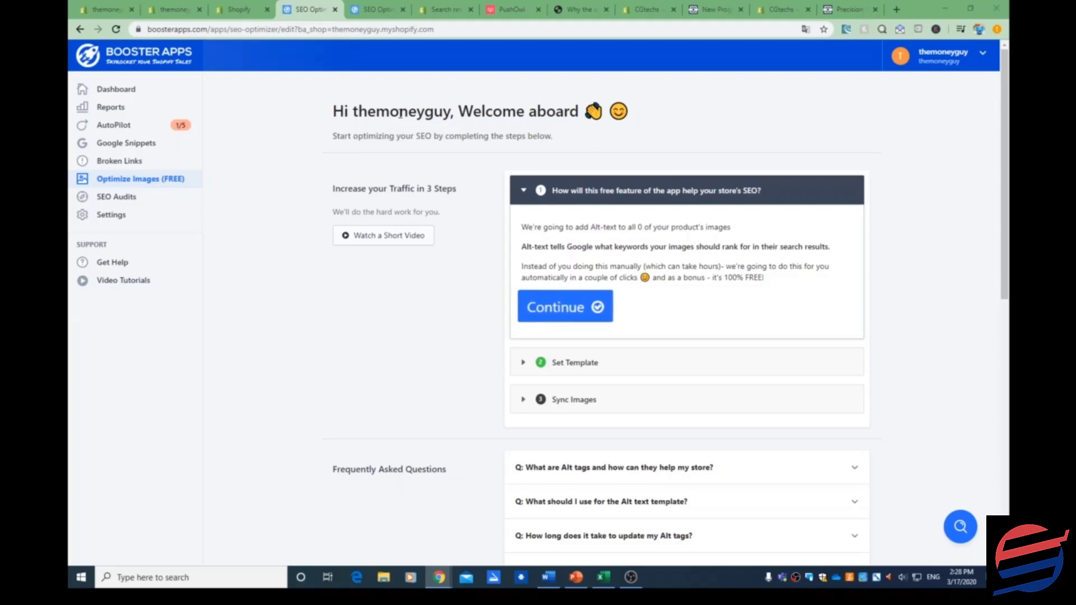
{"action": "left_click", "coordinate": [236, 7]}
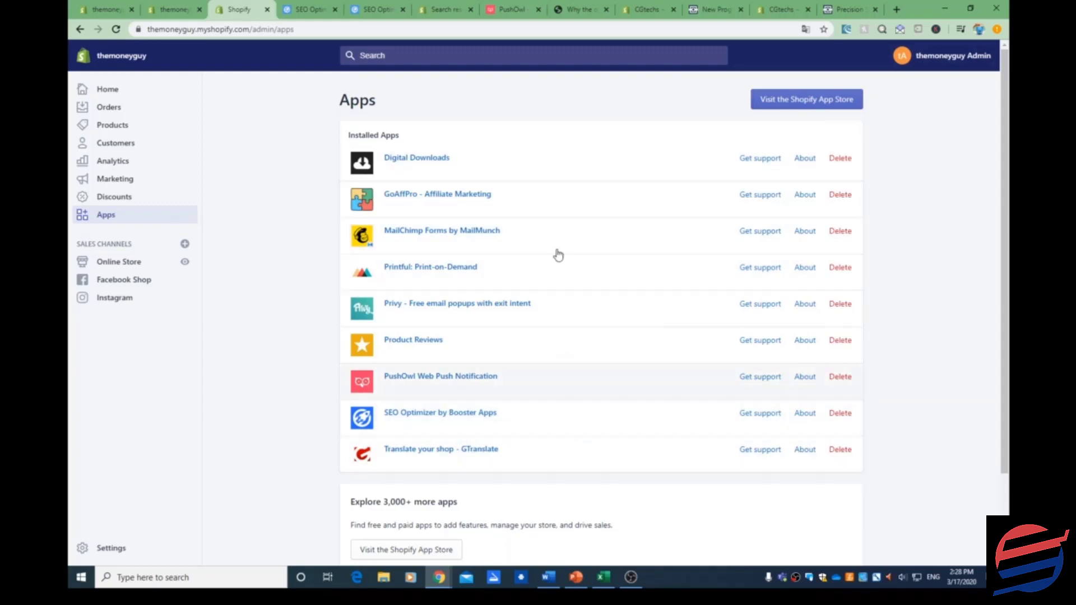
{"action": "left_click", "coordinate": [441, 12]}
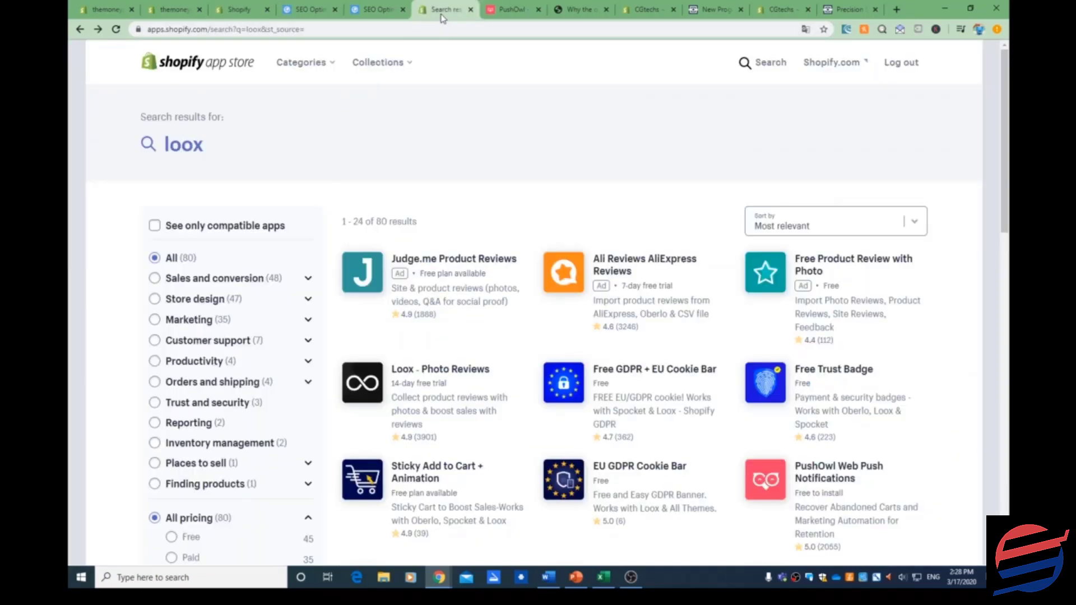
{"action": "left_click", "coordinate": [367, 9]}
{"action": "left_click", "coordinate": [309, 10]}
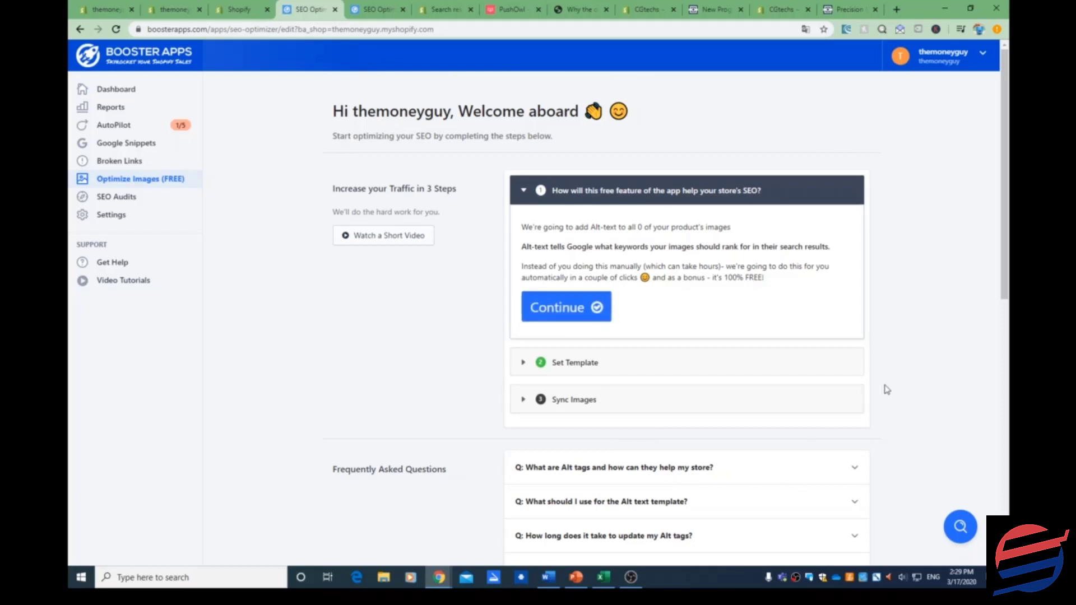
Keep the default alt-text template "[product_title] - themoneyguy" and sync the product images for SEO
{"action": "left_click", "coordinate": [562, 312]}
{"action": "left_click", "coordinate": [562, 333]}
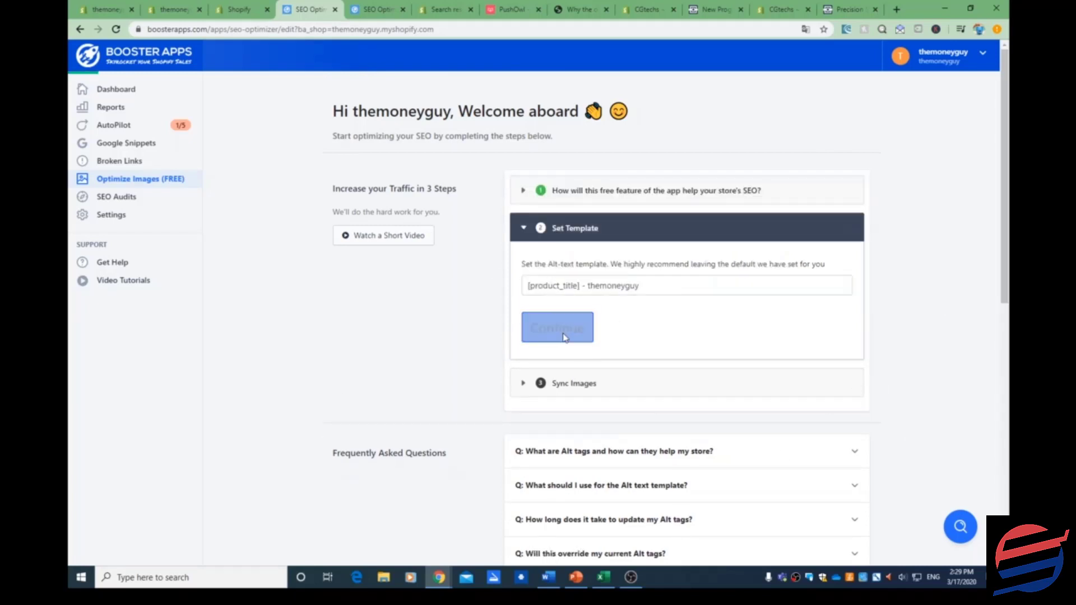
{"action": "left_click", "coordinate": [585, 392]}
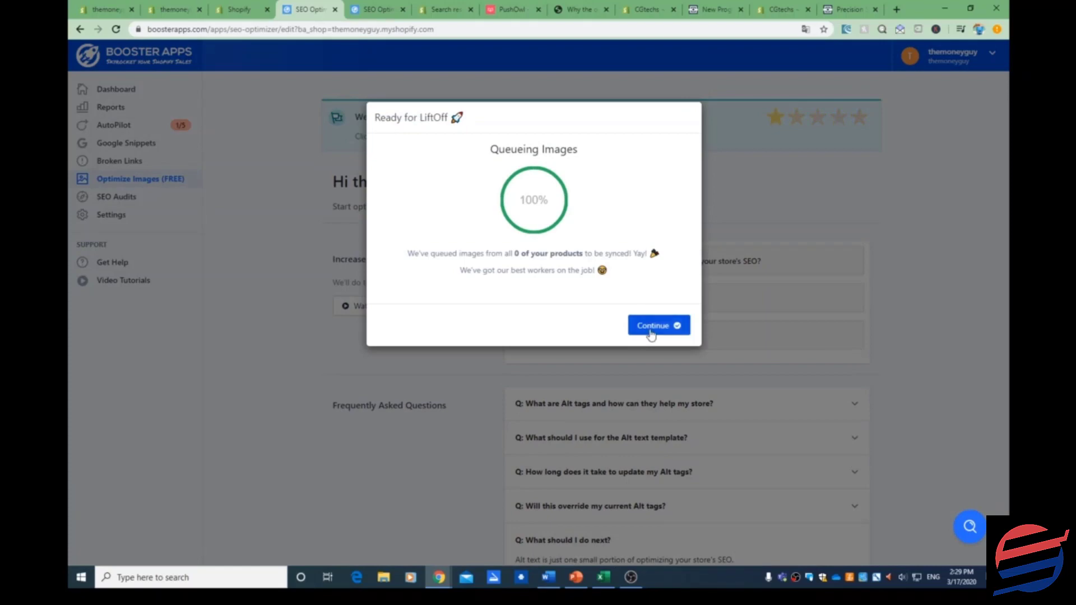
{"action": "left_click", "coordinate": [651, 329]}
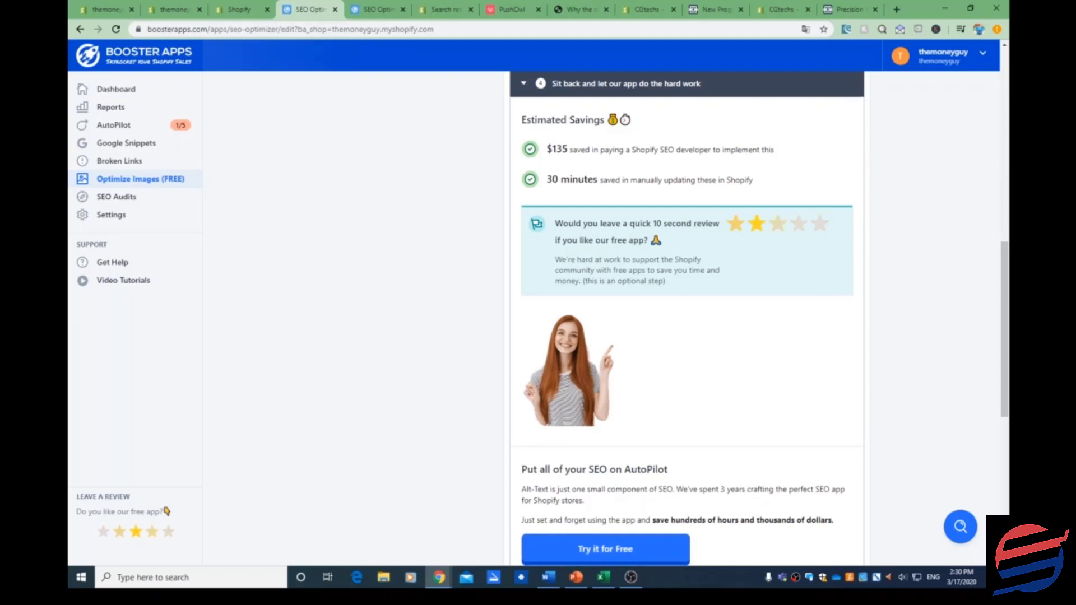
Open the Spocket for Suppliers channel listing from the spocket search results and look over its features and description
{"action": "key", "text": "alt+Tab"}
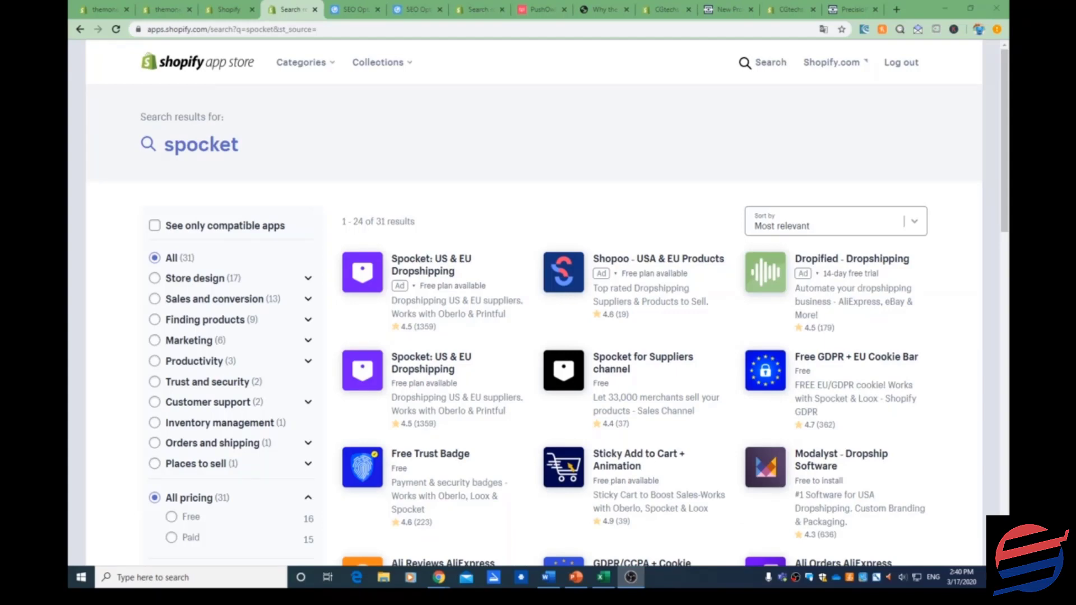
{"action": "key", "text": "alt+Tab"}
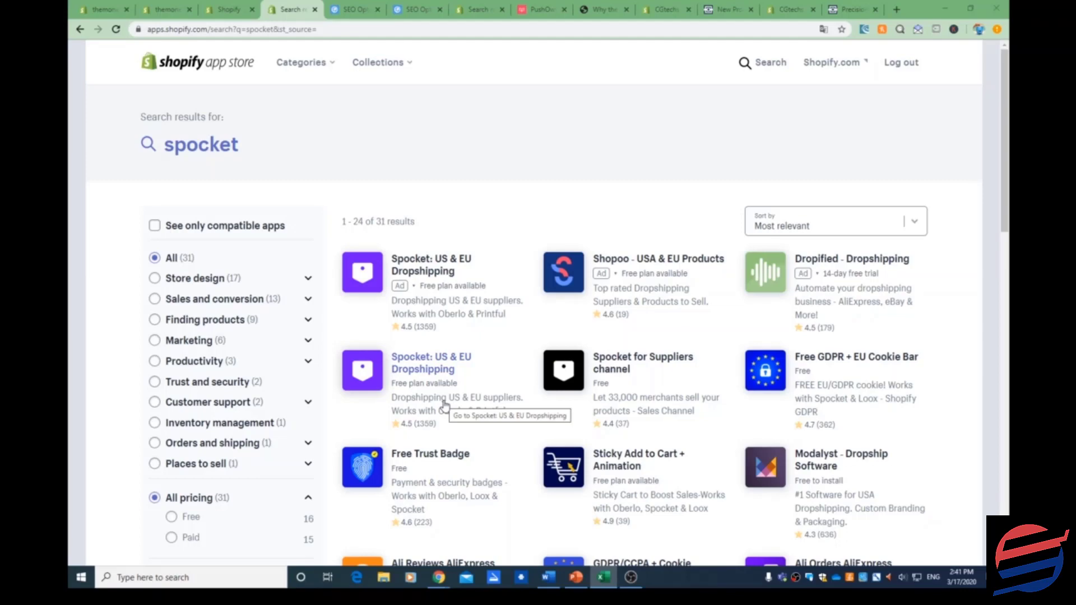
{"action": "left_click", "coordinate": [602, 384]}
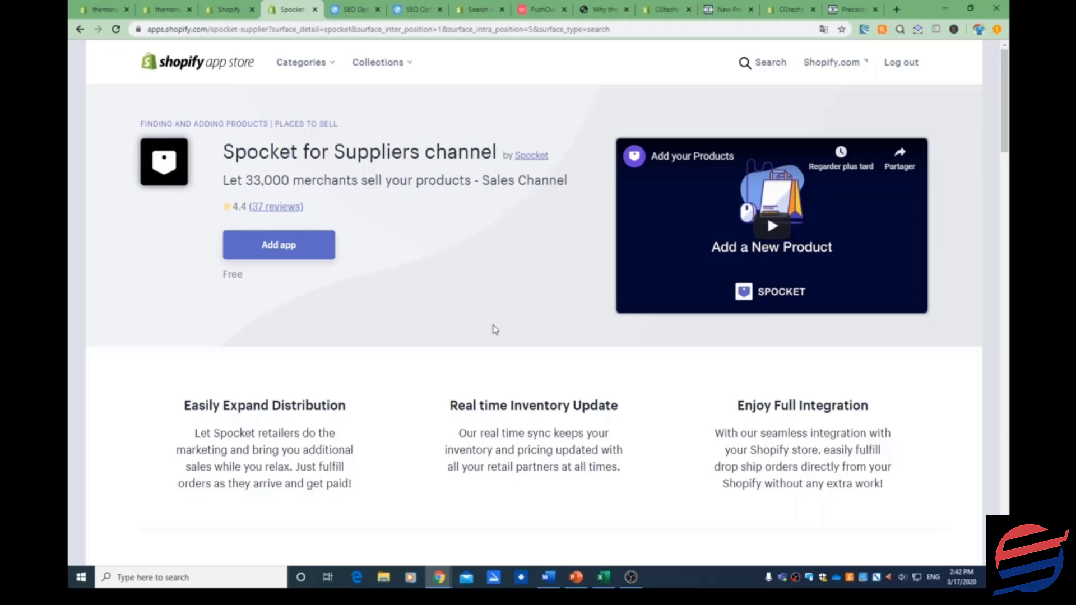
{"action": "scroll", "coordinate": [494, 329], "scroll_direction": "down", "scroll_amount": 5}
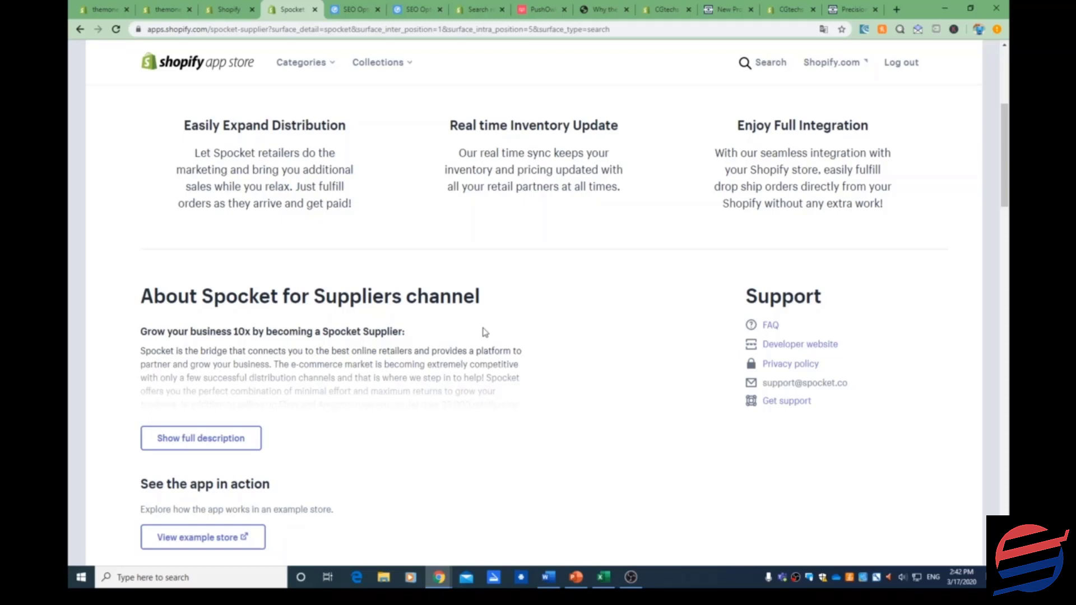
{"action": "scroll", "coordinate": [485, 332], "scroll_direction": "up", "scroll_amount": 5}
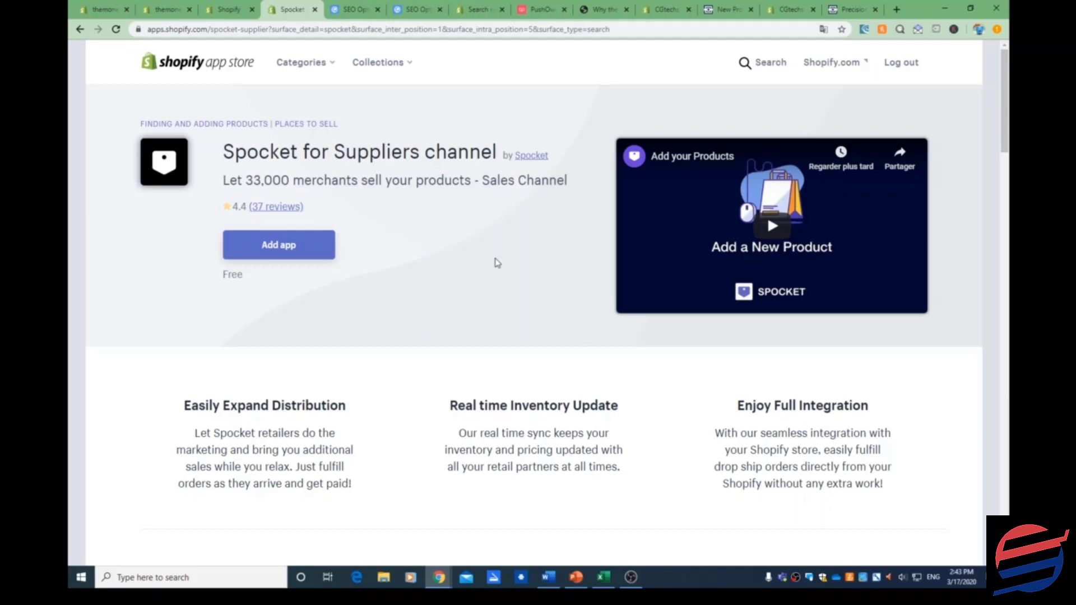
Look over the Spocket: US & EU Dropshipping listing from the search results, and return to the Spocket for Suppliers channel listing
{"action": "left_click", "coordinate": [80, 29]}
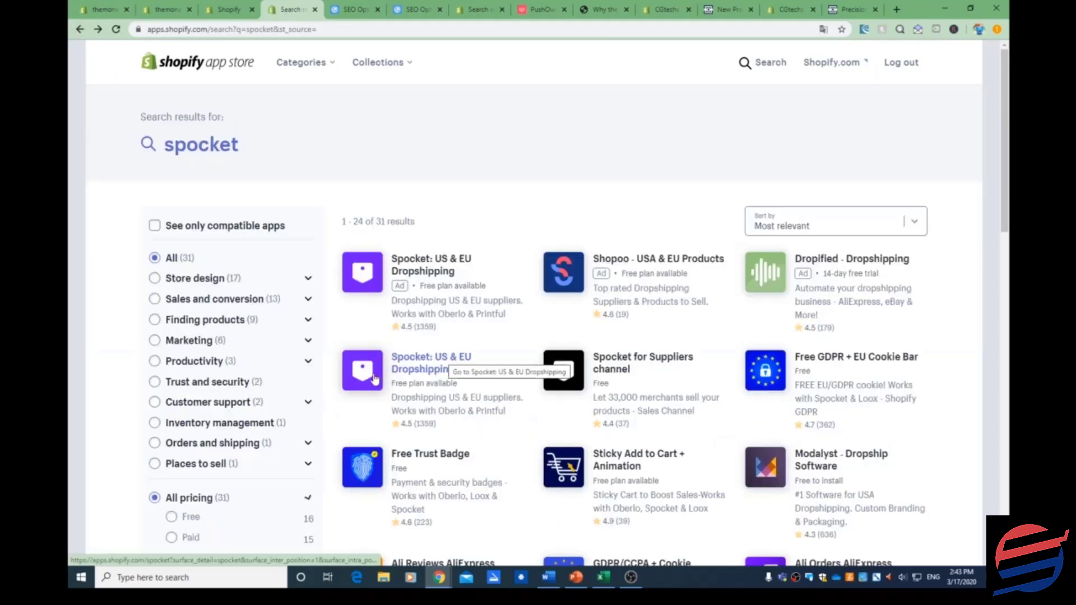
{"action": "left_click", "coordinate": [370, 376]}
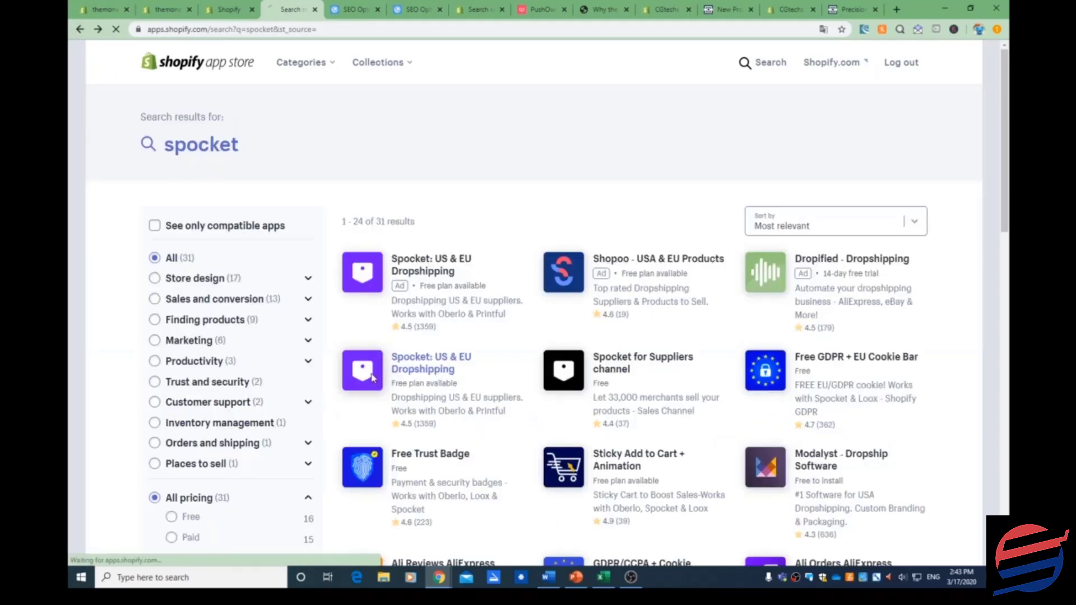
{"action": "scroll", "coordinate": [403, 368], "scroll_direction": "down", "scroll_amount": 5}
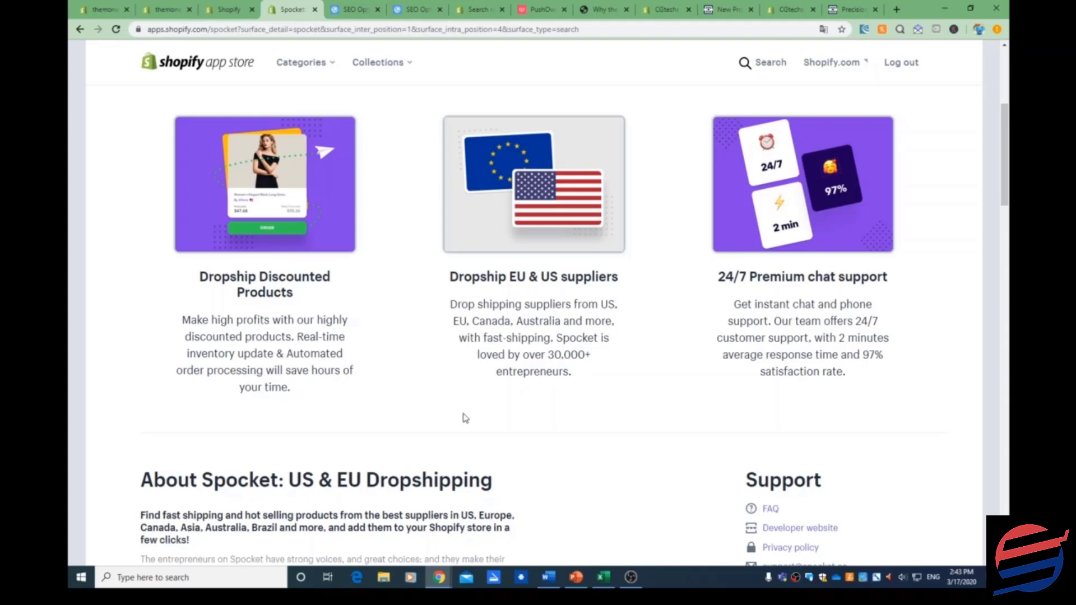
{"action": "scroll", "coordinate": [503, 403], "scroll_direction": "up", "scroll_amount": 5}
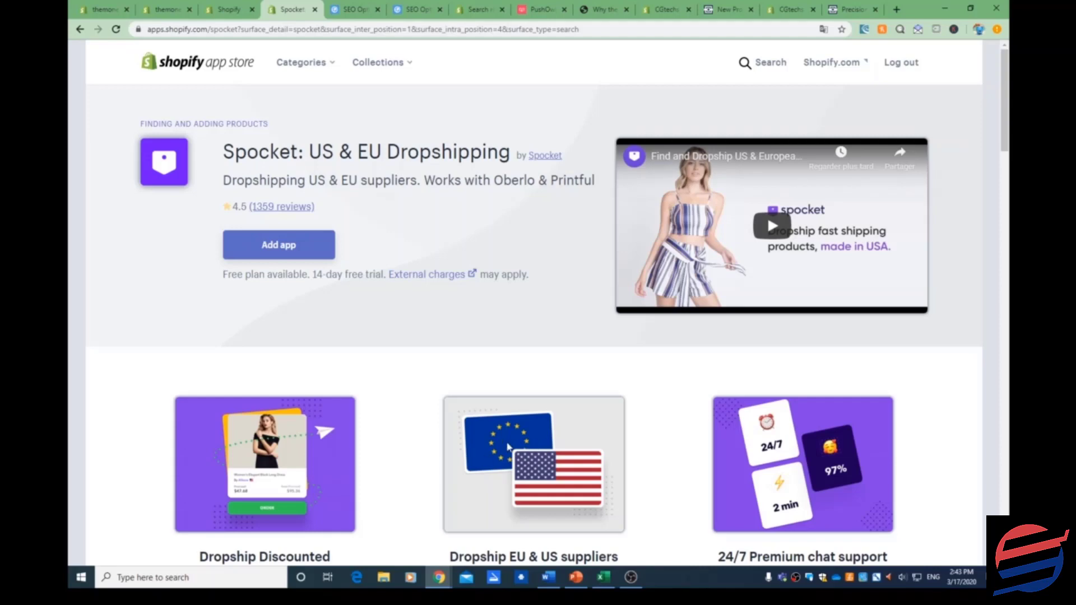
{"action": "left_click", "coordinate": [80, 29]}
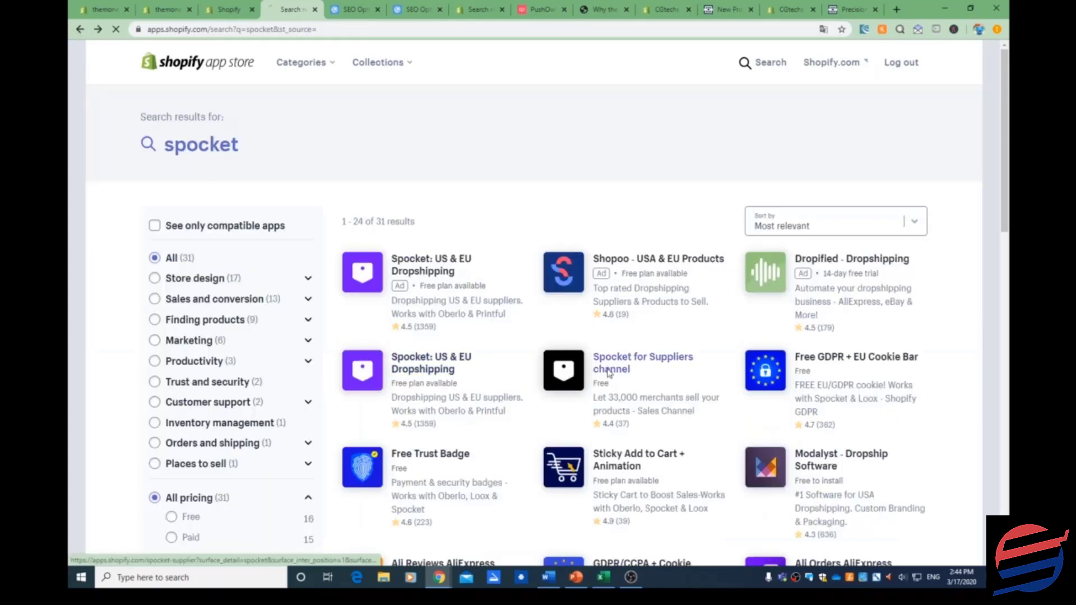
{"action": "left_click", "coordinate": [609, 373]}
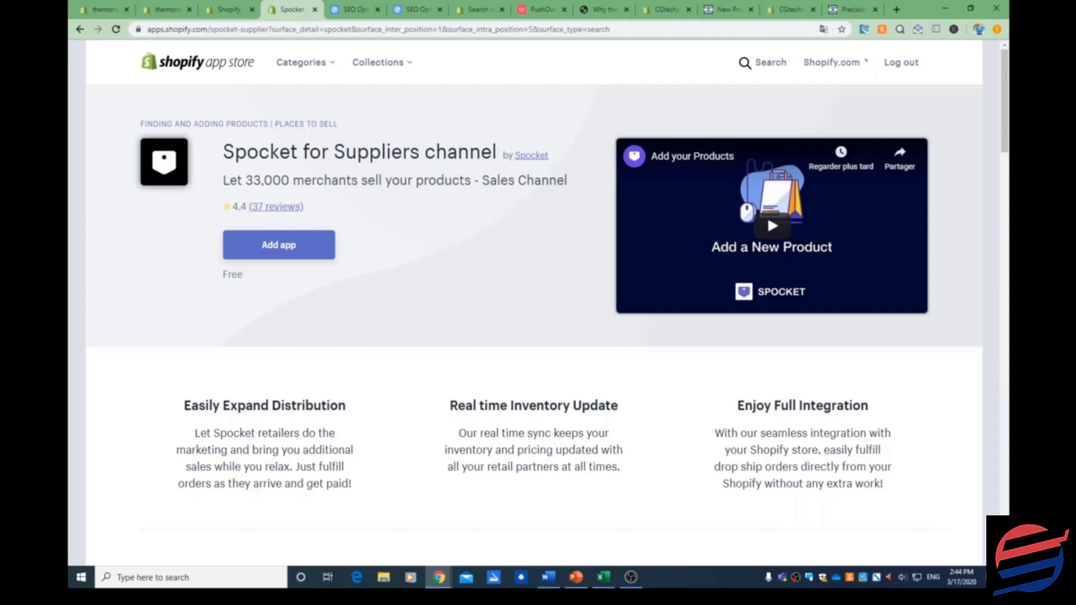
Look over the Ultimate Sales Boost app's features and description, browse its media gallery screenshots, and close the enlarged view
{"action": "key", "text": "alt+Tab"}
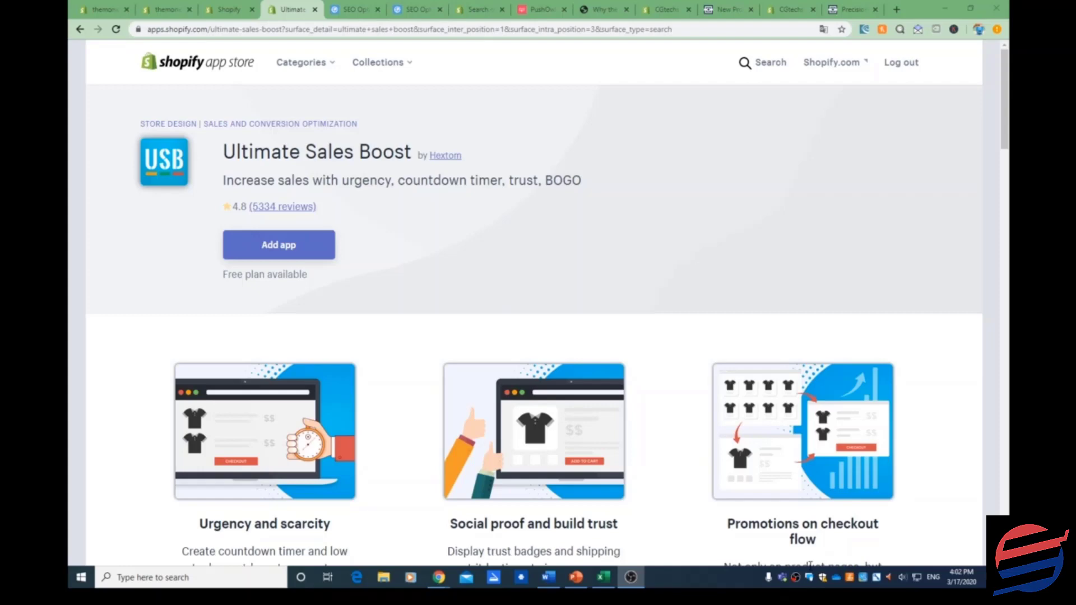
{"action": "scroll", "coordinate": [659, 504], "scroll_direction": "down", "scroll_amount": 10}
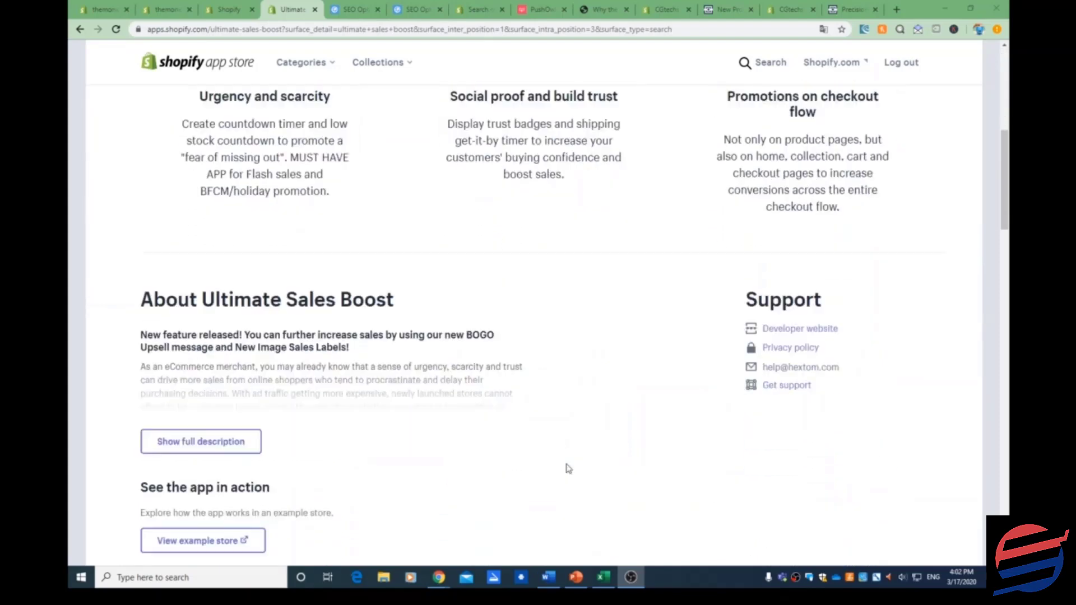
{"action": "scroll", "coordinate": [564, 468], "scroll_direction": "down", "scroll_amount": 3}
{"action": "left_click", "coordinate": [199, 350]}
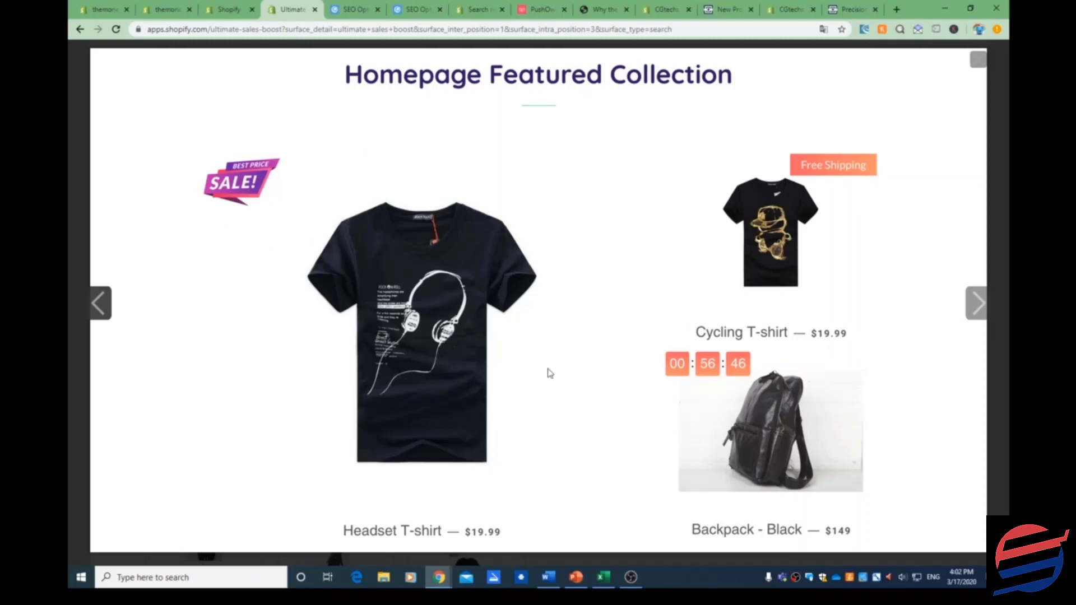
{"action": "key", "text": "Right"}
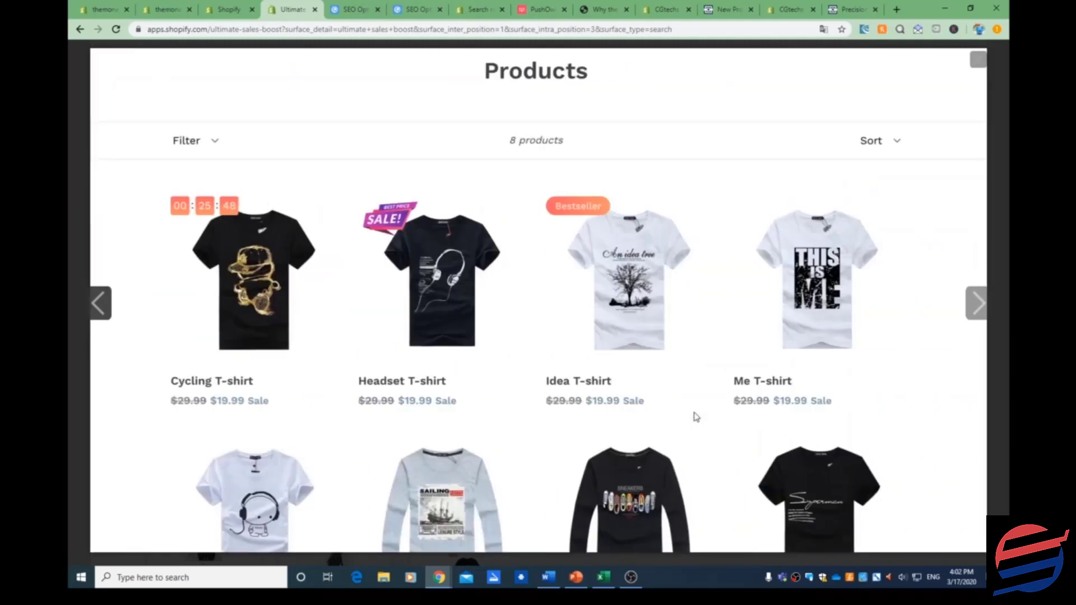
{"action": "key", "text": "Right"}
{"action": "key", "text": "Right"}
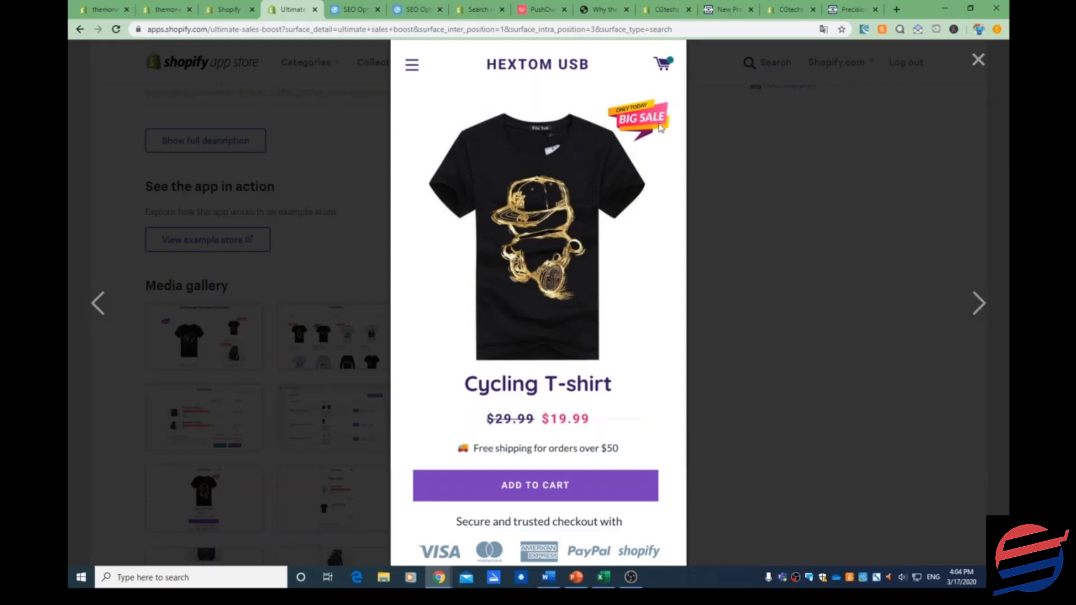
{"action": "left_click", "coordinate": [816, 209]}
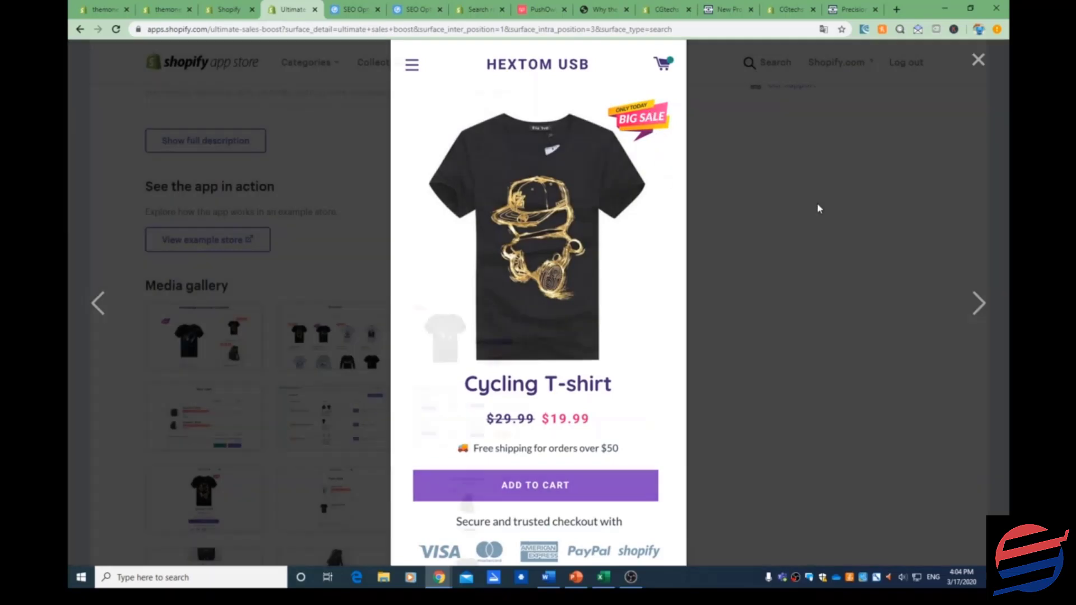
Review the Ultimate Sales Boost gallery thumbnails and feature highlights again, and return to the listing's title section
{"action": "scroll", "coordinate": [773, 275], "scroll_direction": "down", "scroll_amount": 1}
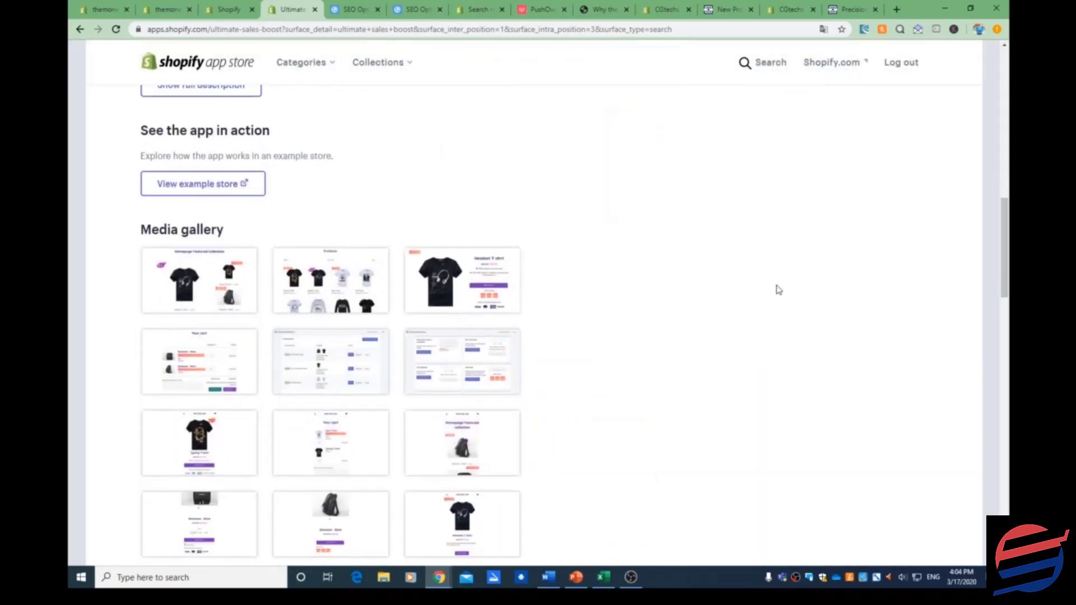
{"action": "scroll", "coordinate": [807, 281], "scroll_direction": "up", "scroll_amount": 10}
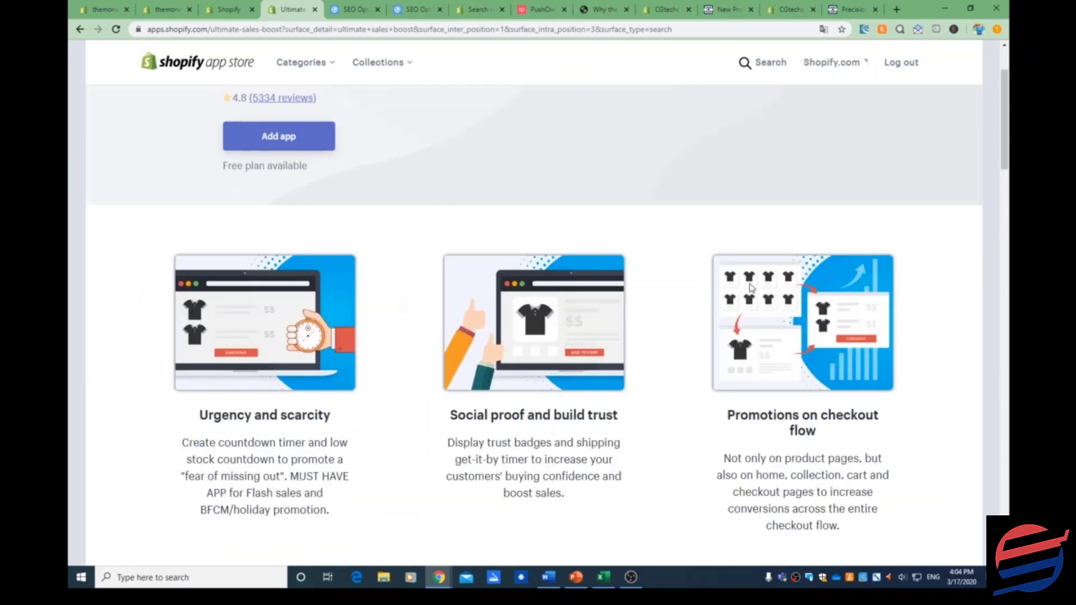
{"action": "left_click_drag", "start_coordinate": [225, 151], "coordinate": [447, 115]}
{"action": "left_click", "coordinate": [447, 116]}
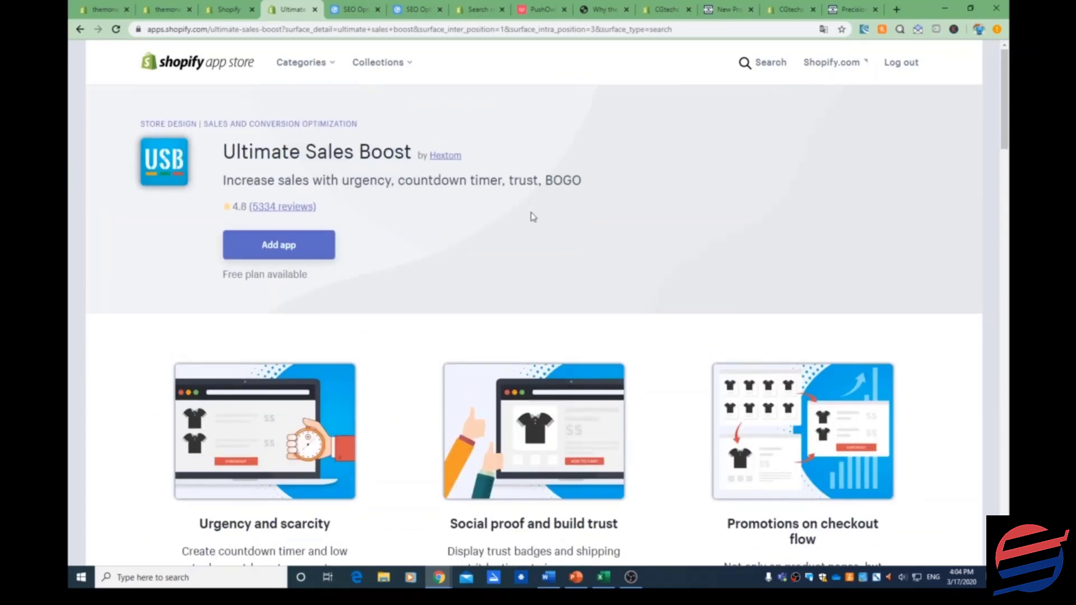